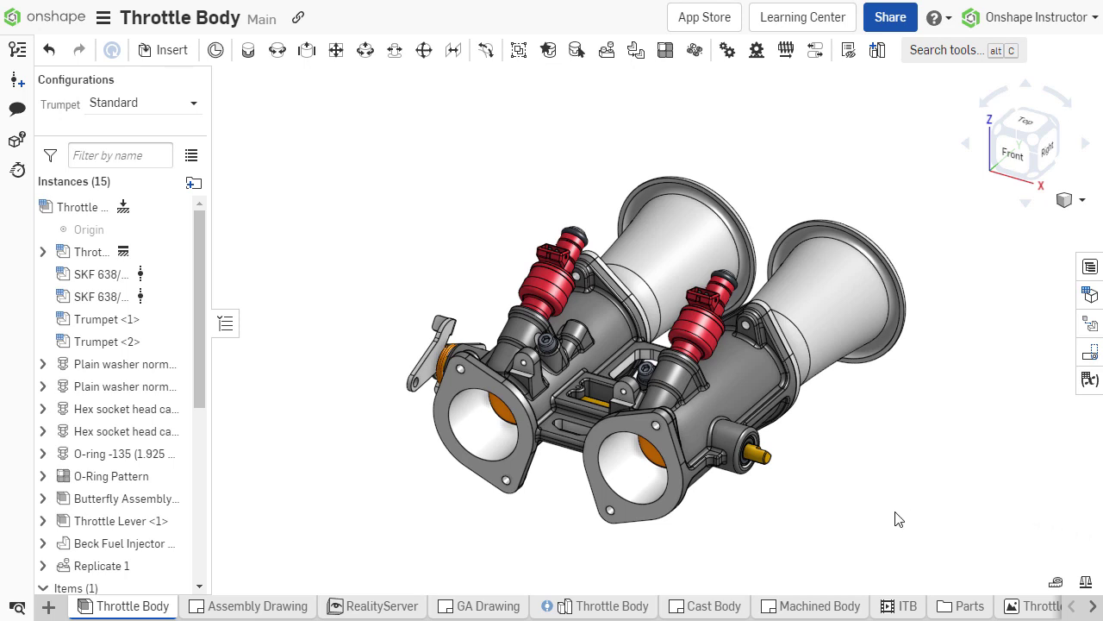
Show the front and left views, and rotate the throttle lever to open the butterflies.
key("shift+1")
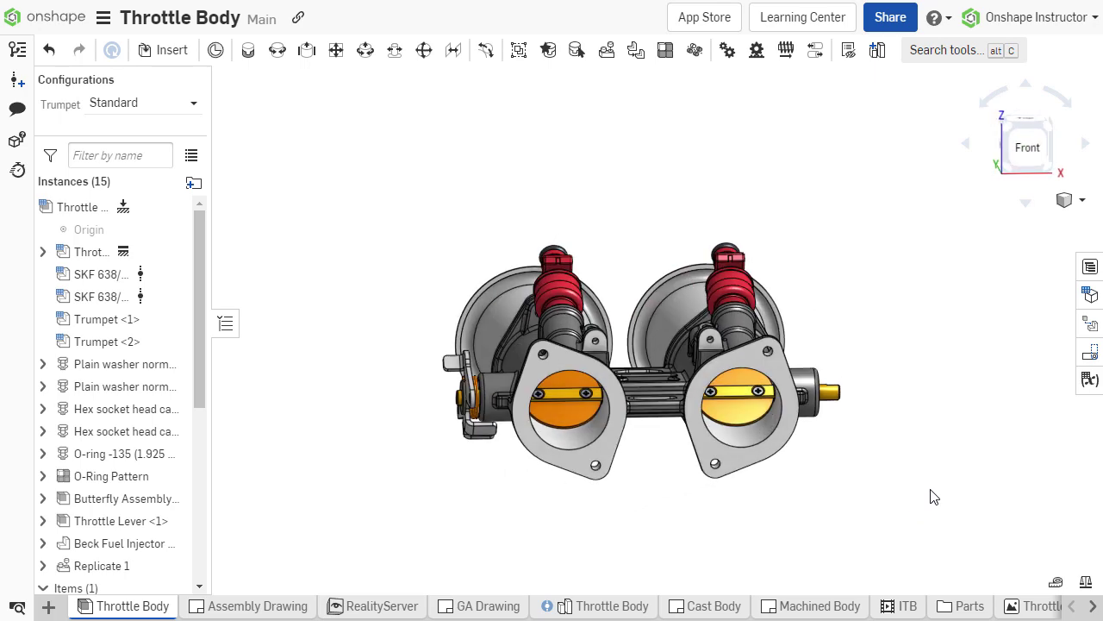
key("Right")
key("Right")
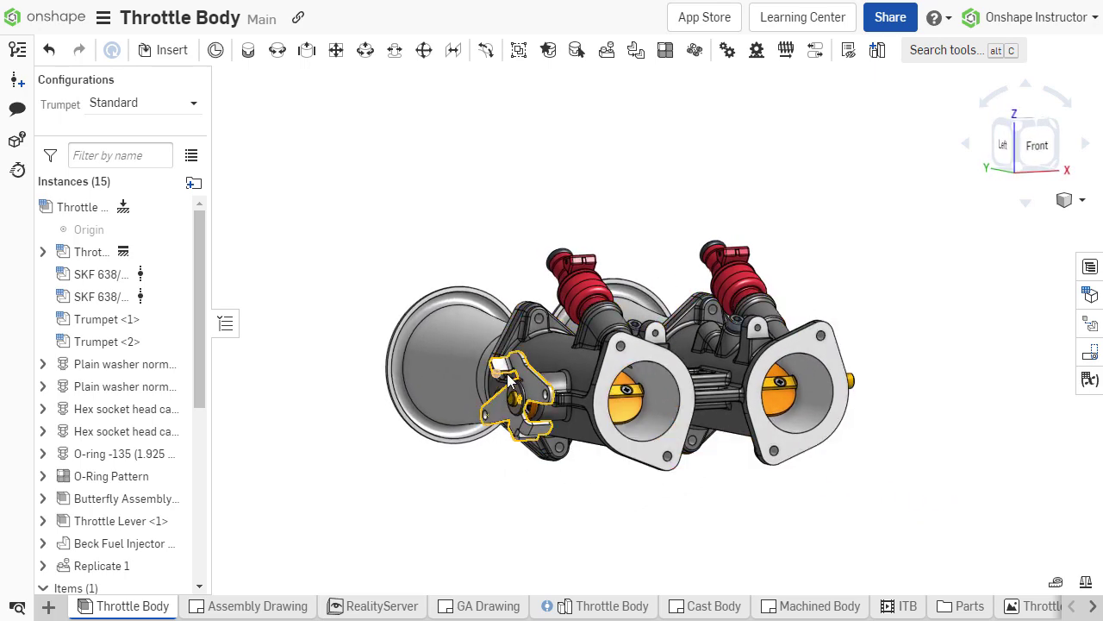
left_click_drag(509, 376, 550, 406)
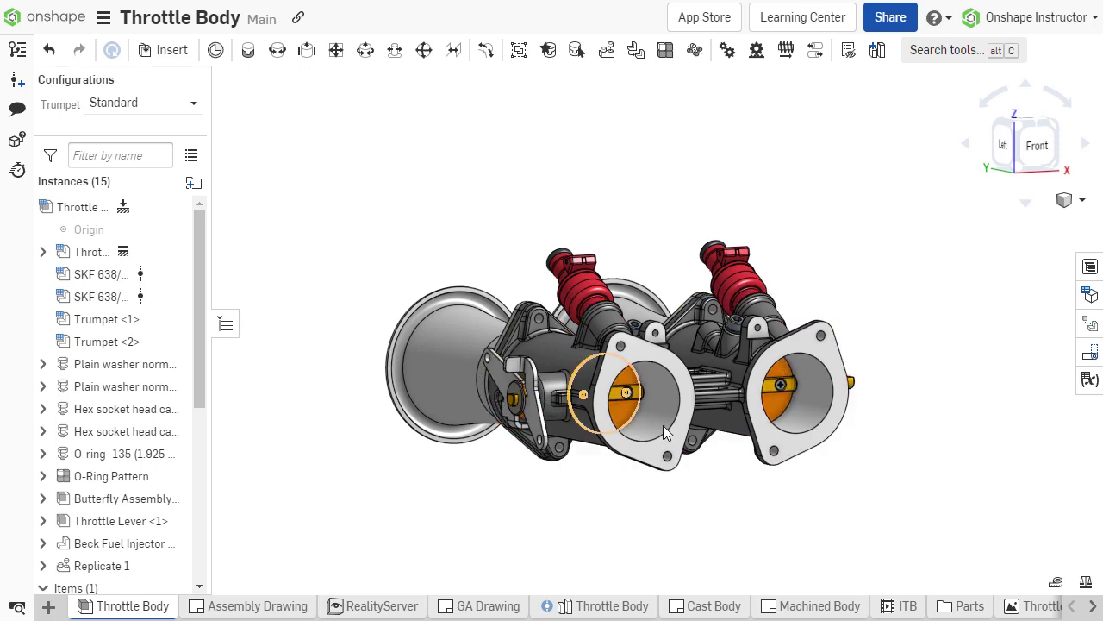
key("shift+7")
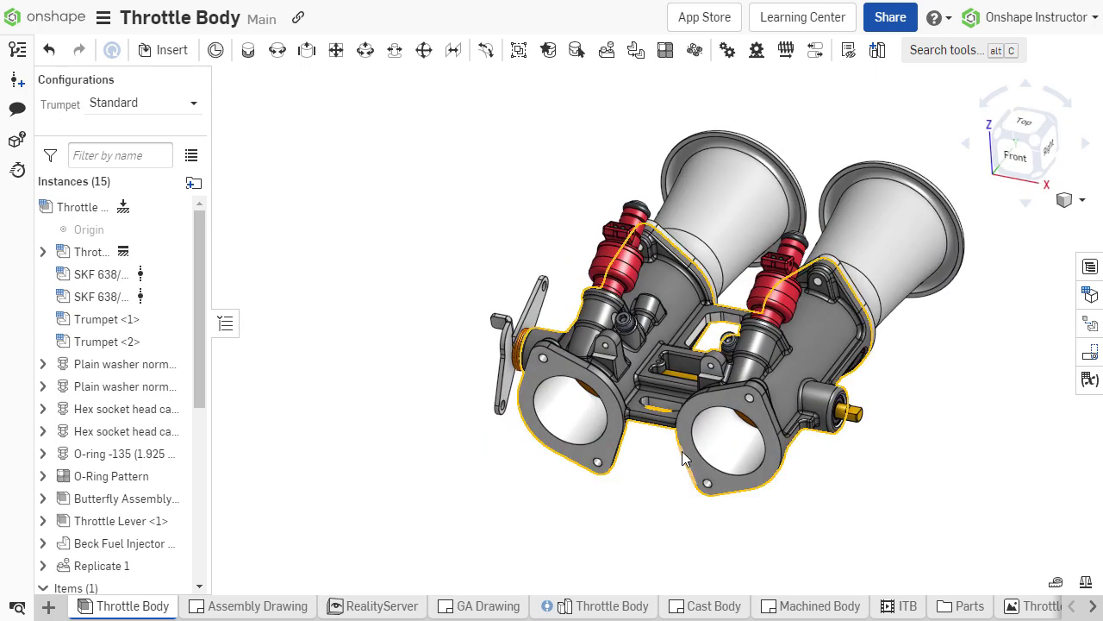
Zoom to the bolt and isolate the hex socket cap screw.
scroll(633, 350, "up", 5)
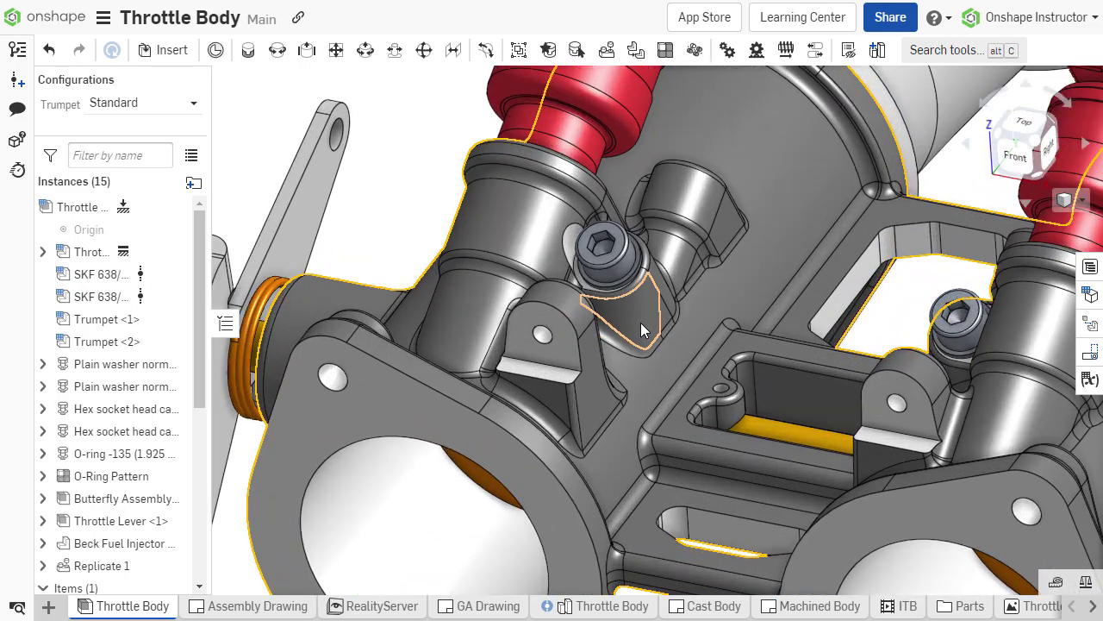
scroll(640, 323, "up", 3)
right_click_drag(641, 316, 622, 269)
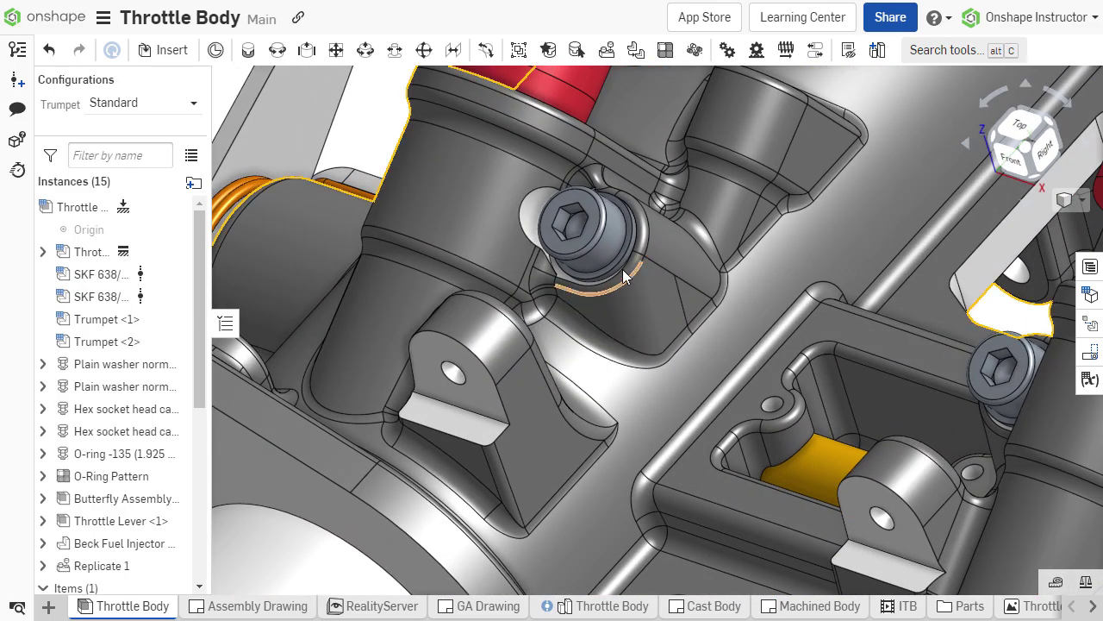
right_click(616, 240)
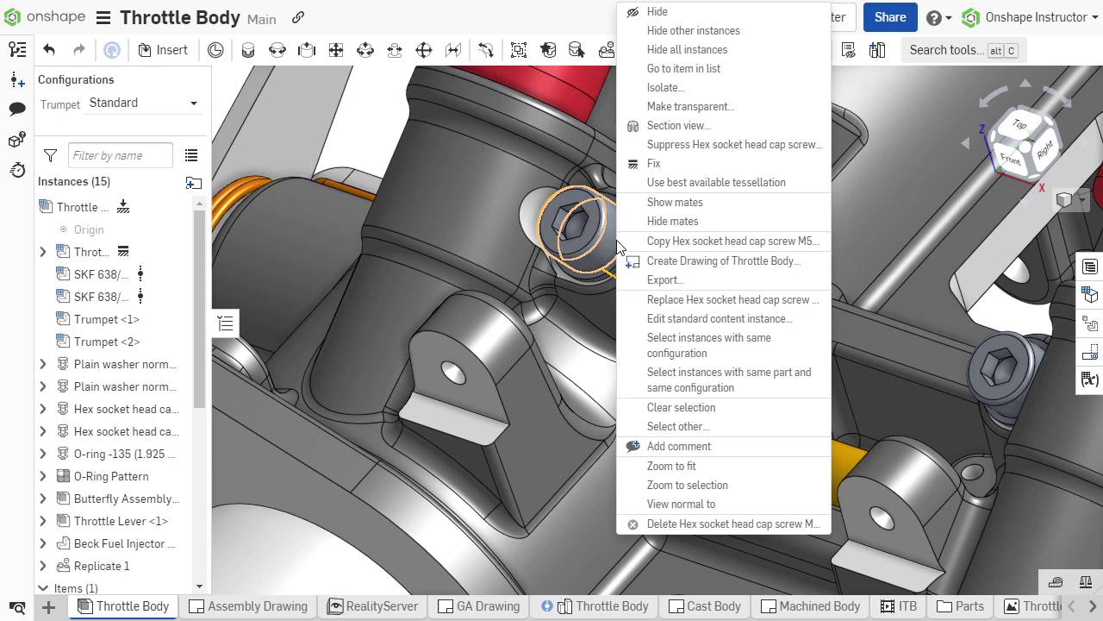
left_click(755, 50)
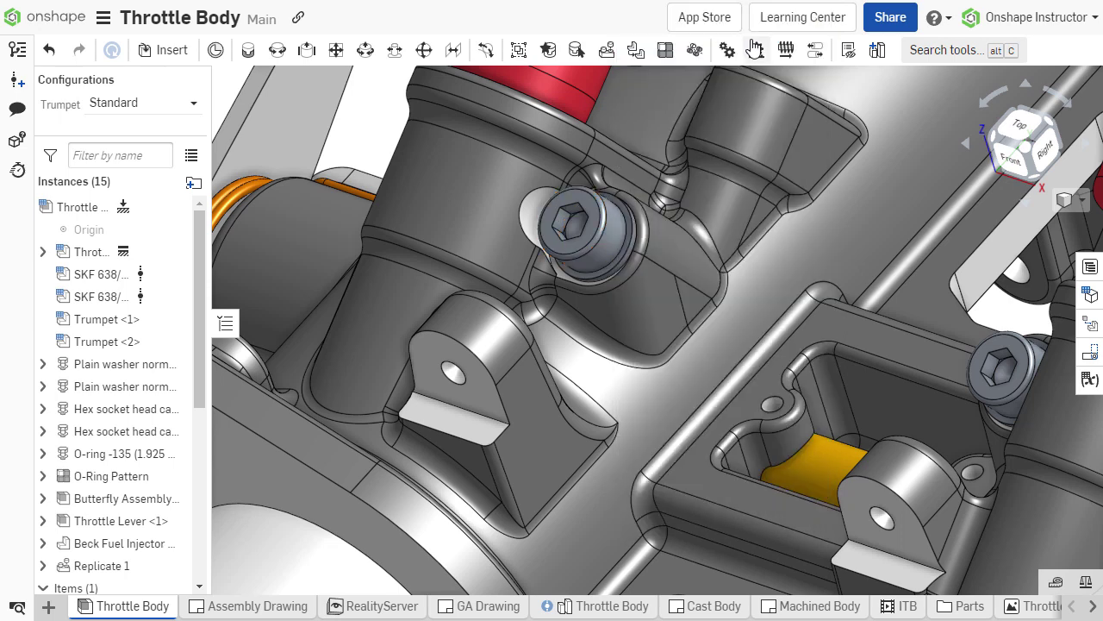
scroll(635, 165, "up", 5)
right_click_drag(628, 202, 605, 213)
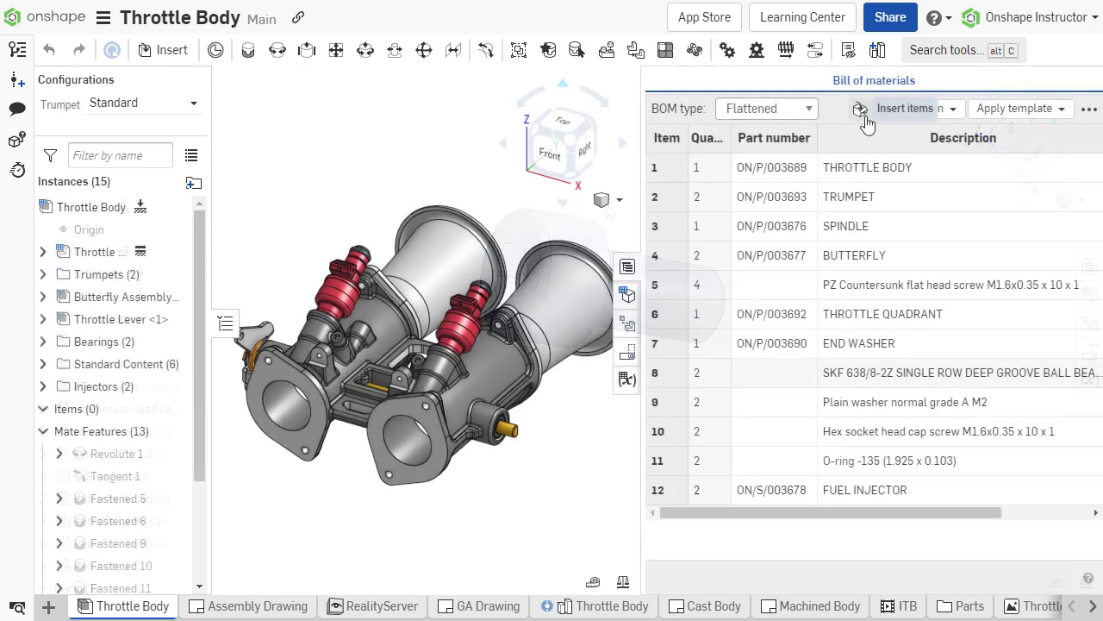
Insert Thread Locker 242 from the Adhesives items into the BOM and select its row.
left_click(860, 108)
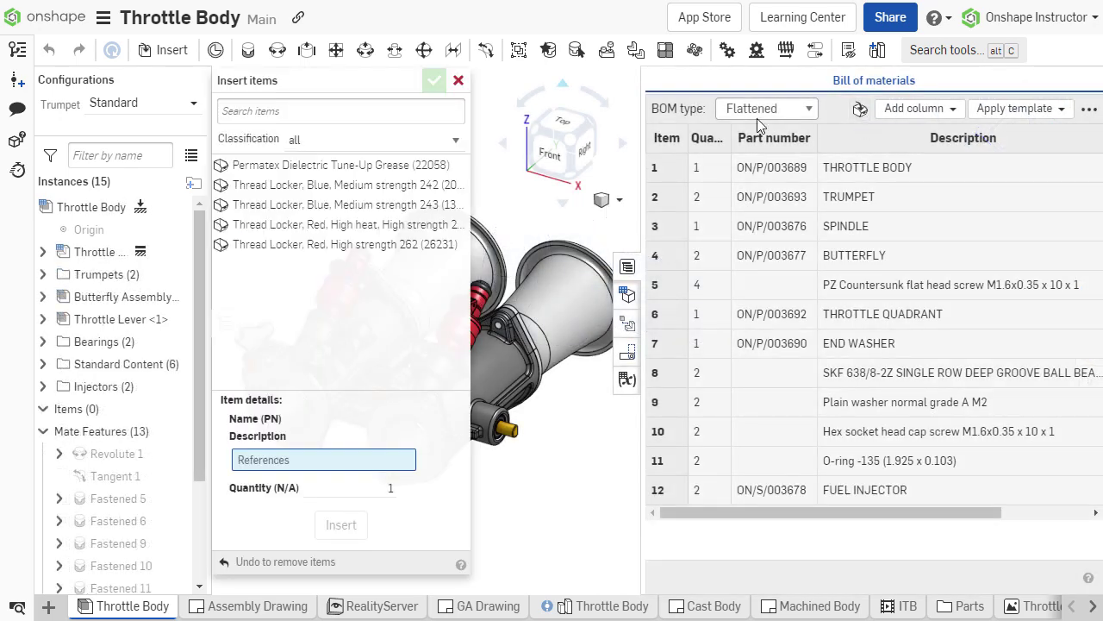
left_click(456, 143)
left_click(440, 206)
left_click(412, 112)
type("242")
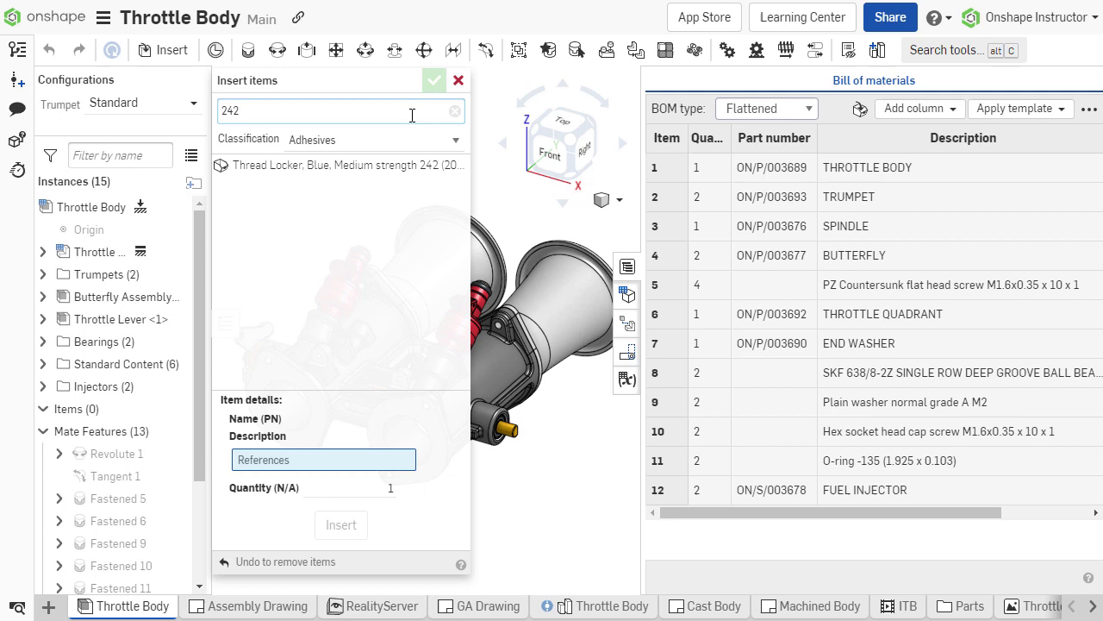
left_click(412, 165)
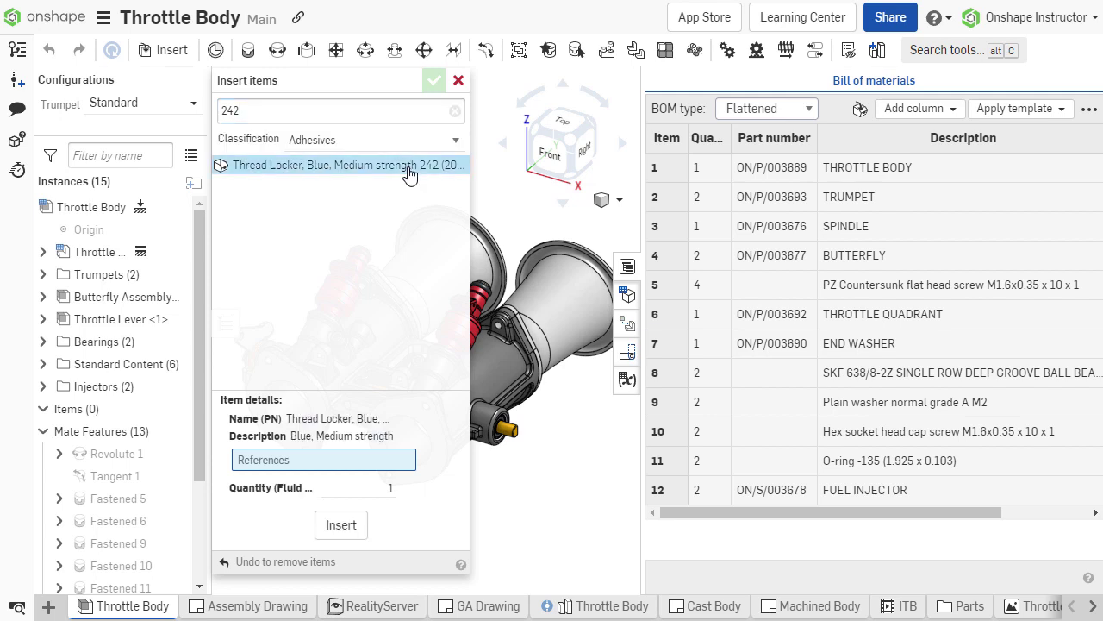
left_click(359, 536)
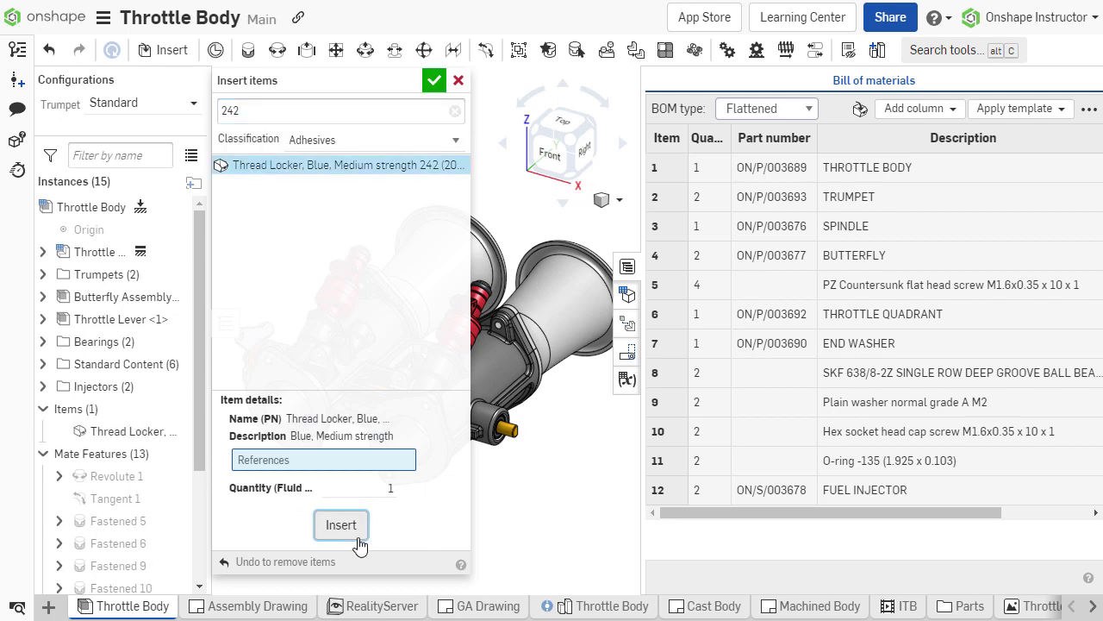
left_click(433, 81)
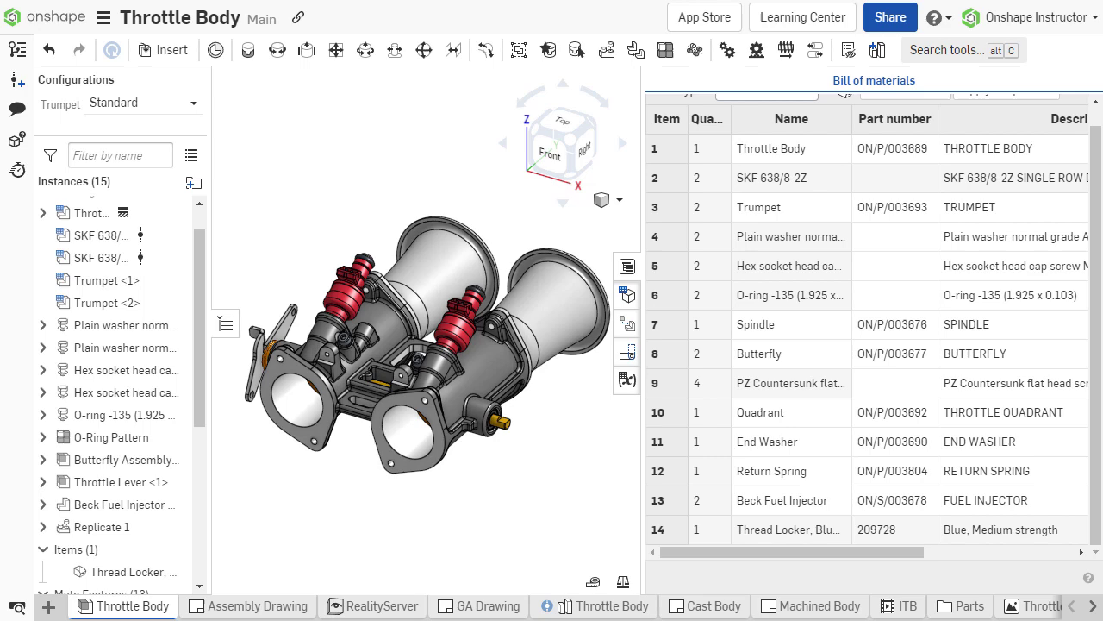
left_click(662, 533)
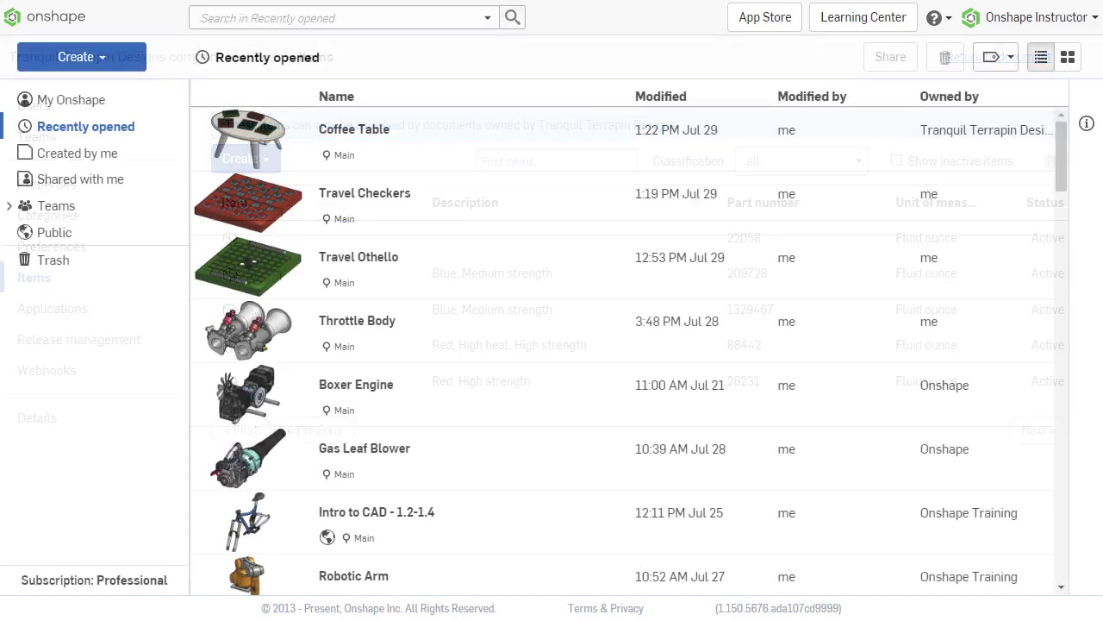
Open the company settings from the account menu to view the enterprise users.
left_click(1078, 24)
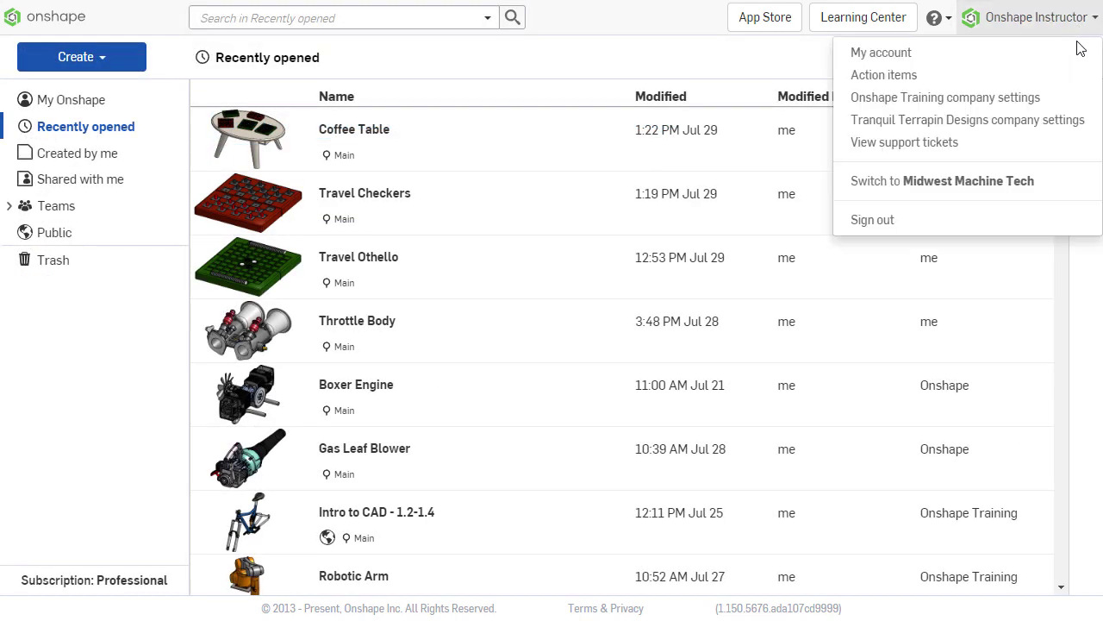
left_click(1062, 117)
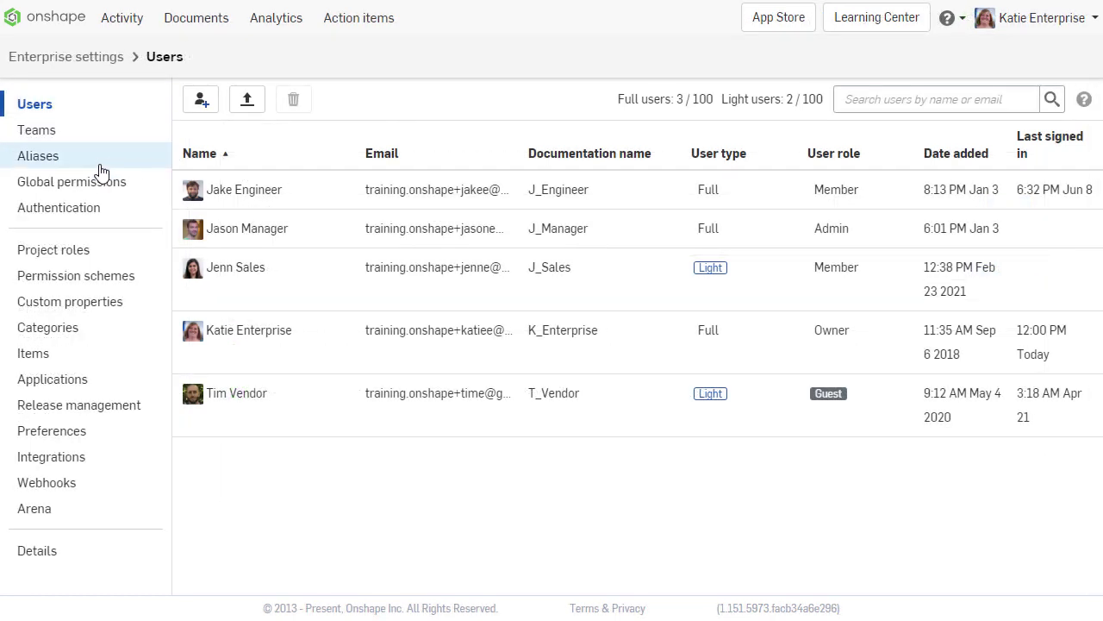
Give the manager user the Manage non-geometric items global permission, then return to company settings.
left_click(95, 181)
scroll(472, 356, "down", 4)
scroll(470, 357, "down", 3)
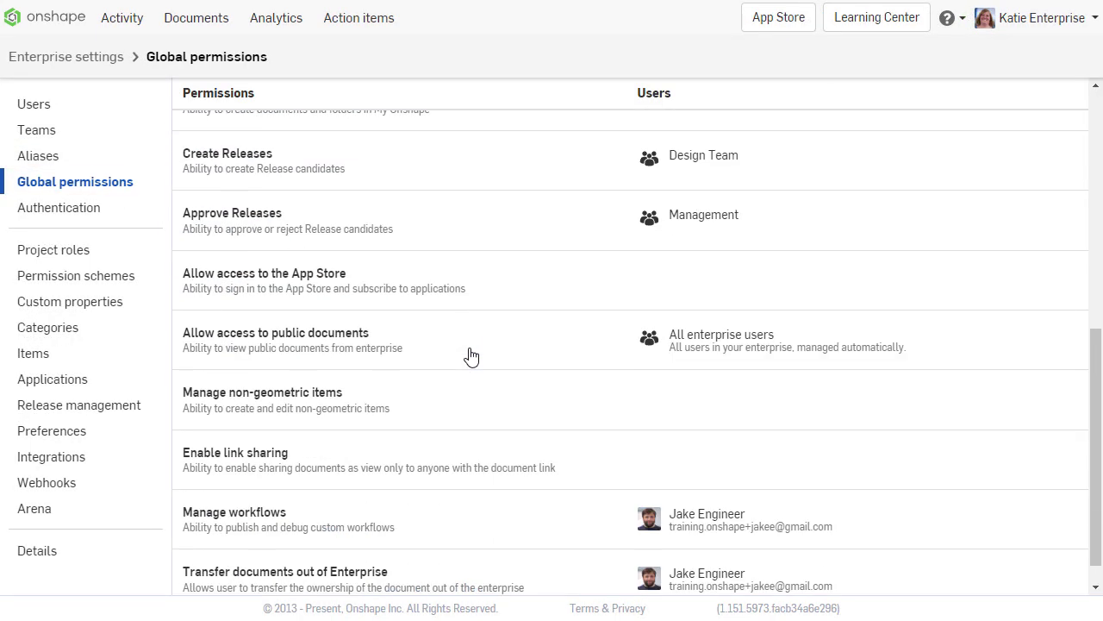
left_click(424, 406)
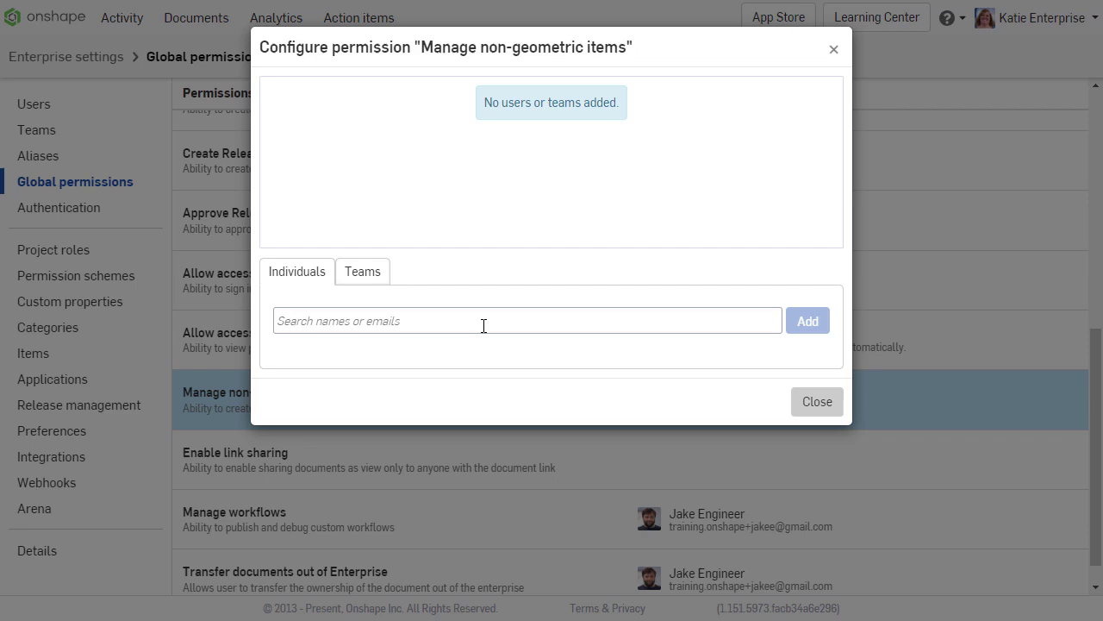
left_click(484, 324)
left_click(512, 385)
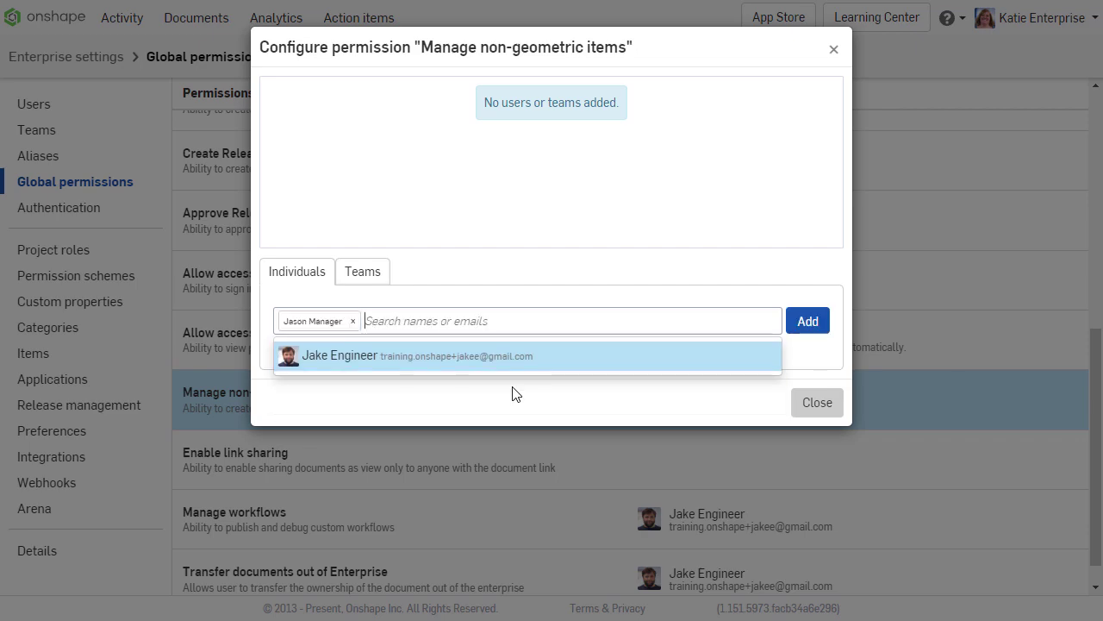
left_click(823, 317)
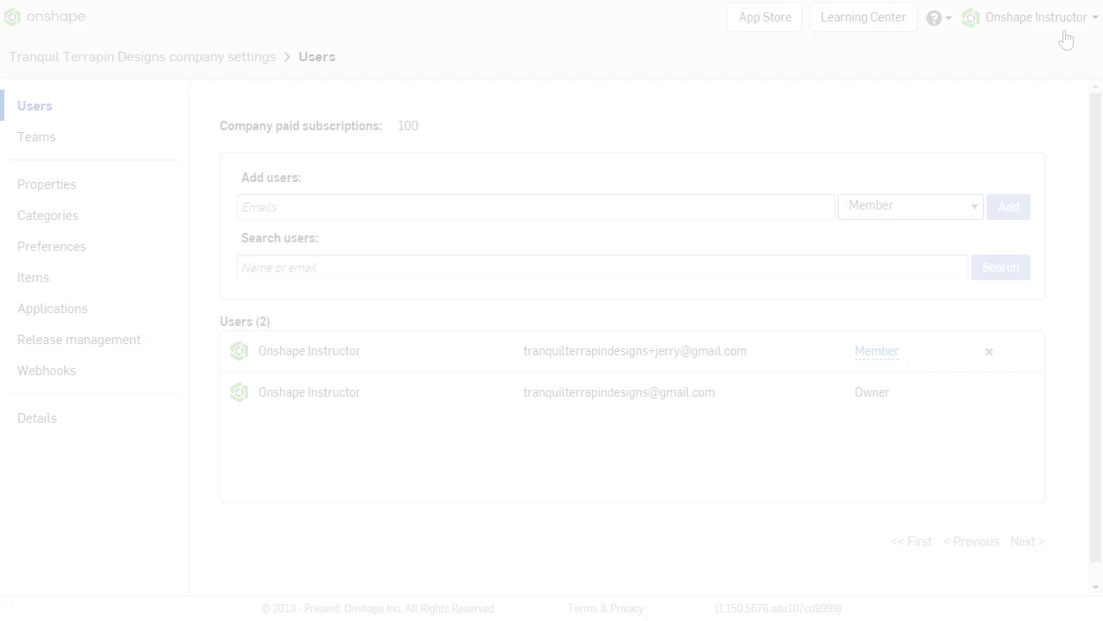
left_click(1066, 24)
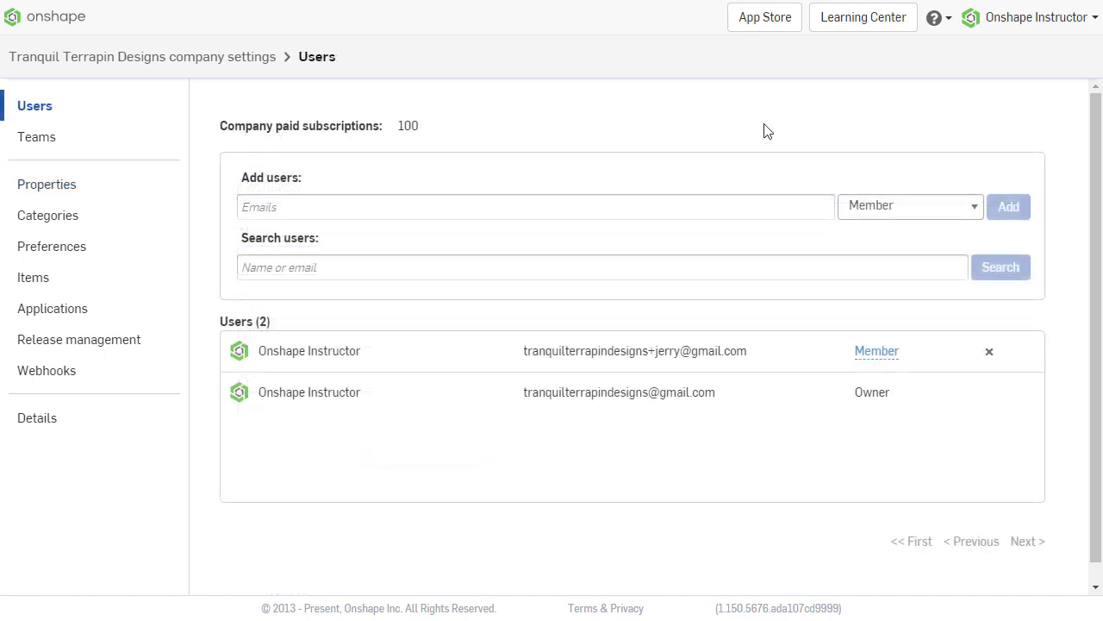
Add 'Dielectric Grease' to the Classification property's list values and save the change.
left_click(43, 182)
scroll(333, 423, "down", 5)
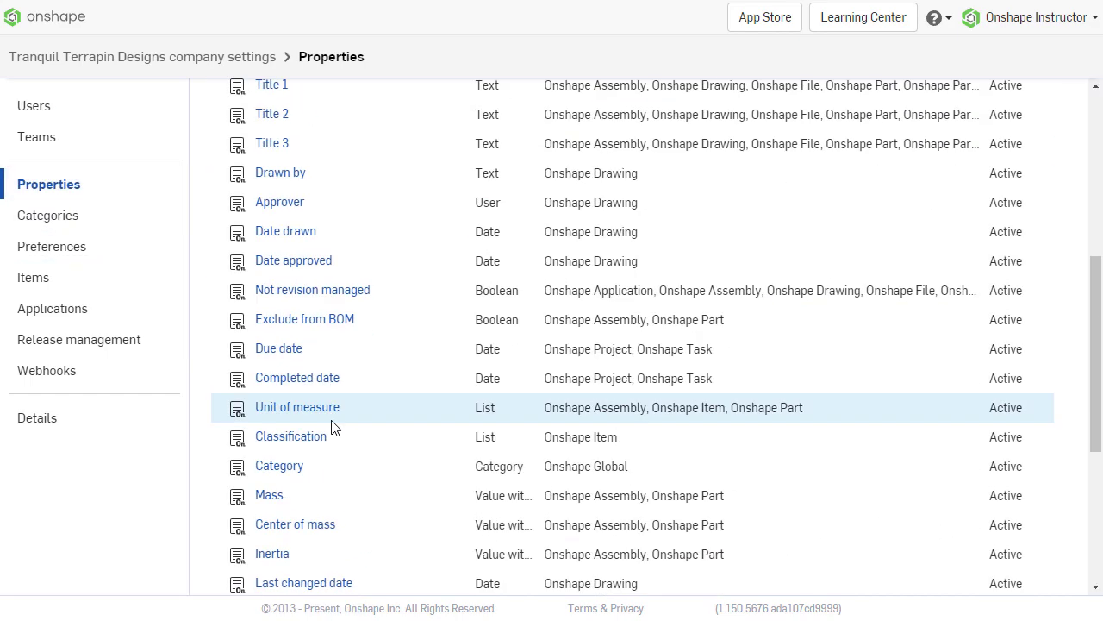
left_click(397, 445)
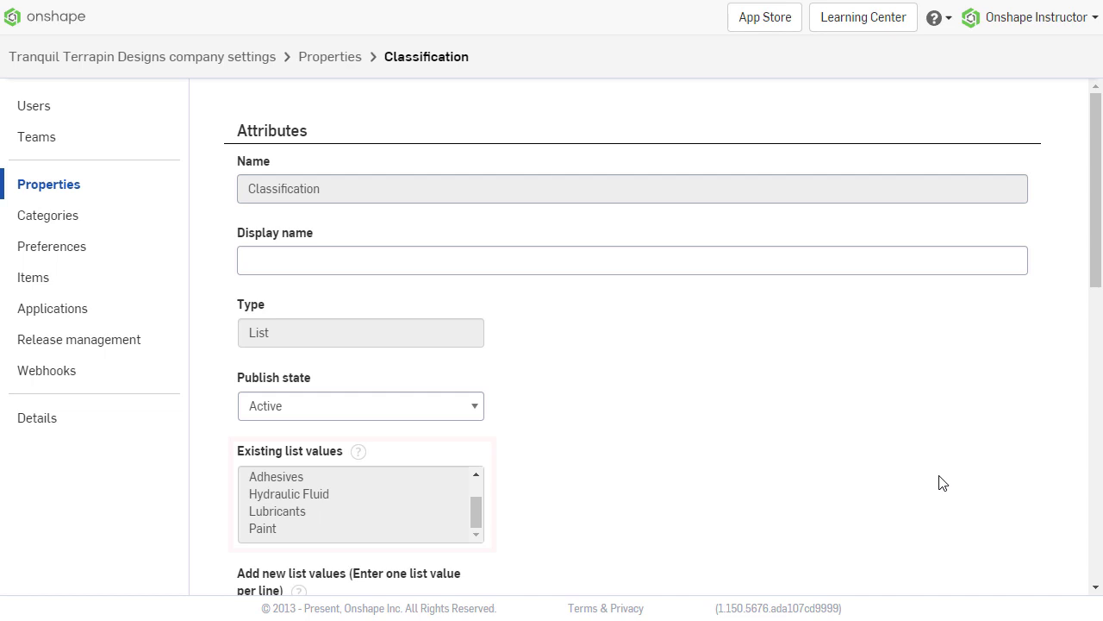
scroll(942, 483, "down", 2)
scroll(942, 483, "down", 1)
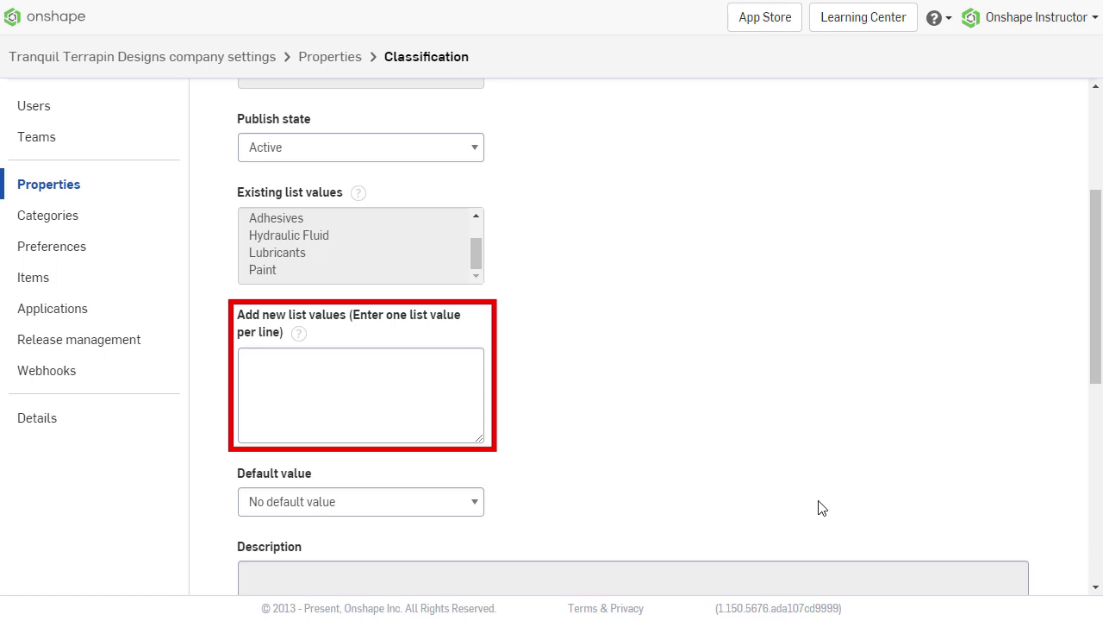
left_click(454, 411)
type("D")
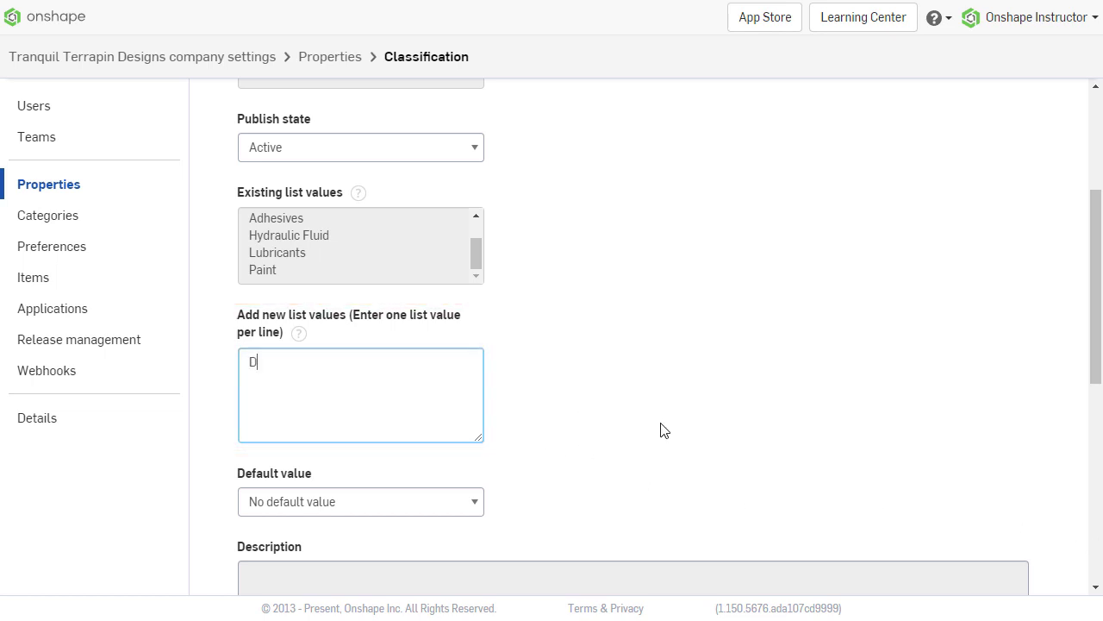
type("ielectric Grease")
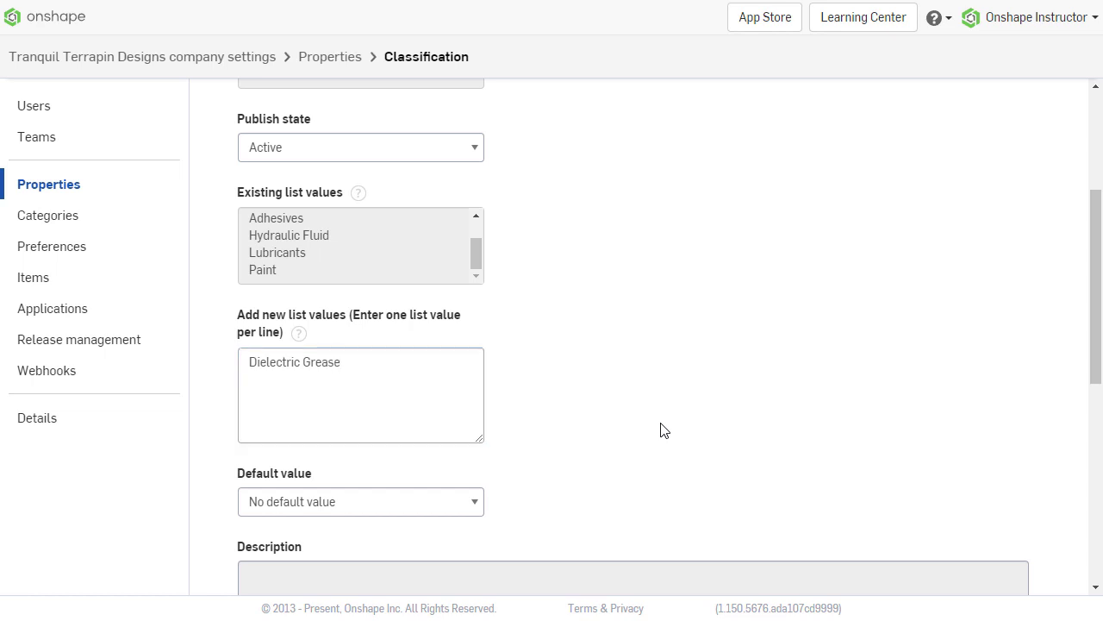
scroll(664, 429, "down", 5)
scroll(663, 430, "down", 1)
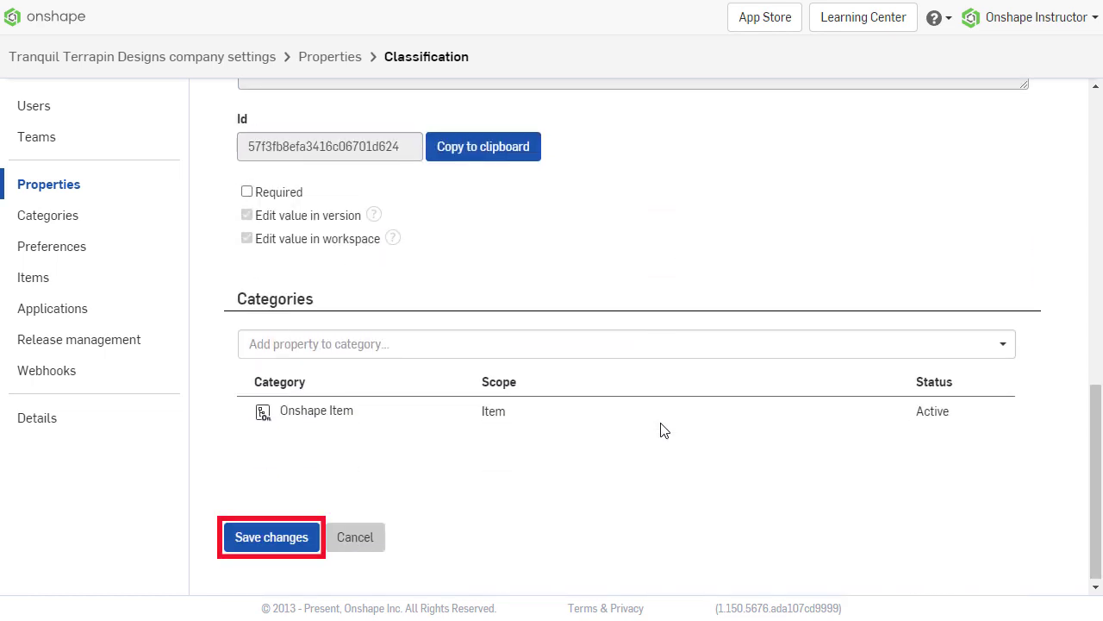
left_click(297, 538)
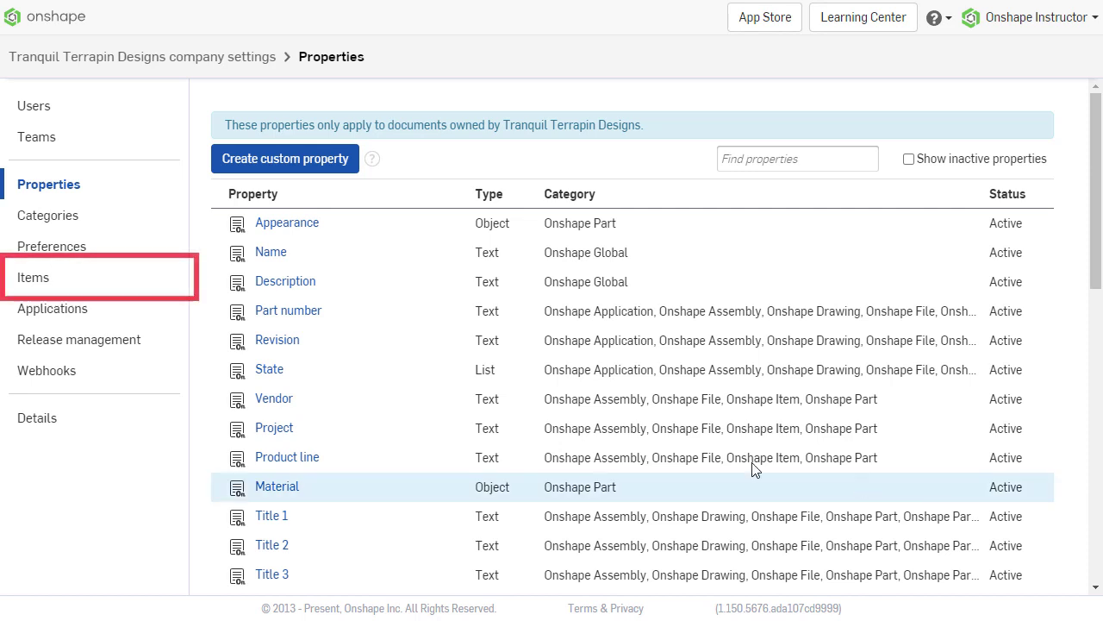
Start a new item named 'Permatex Dielectric Tune-Up Grease' with part number 22058.
left_click(136, 290)
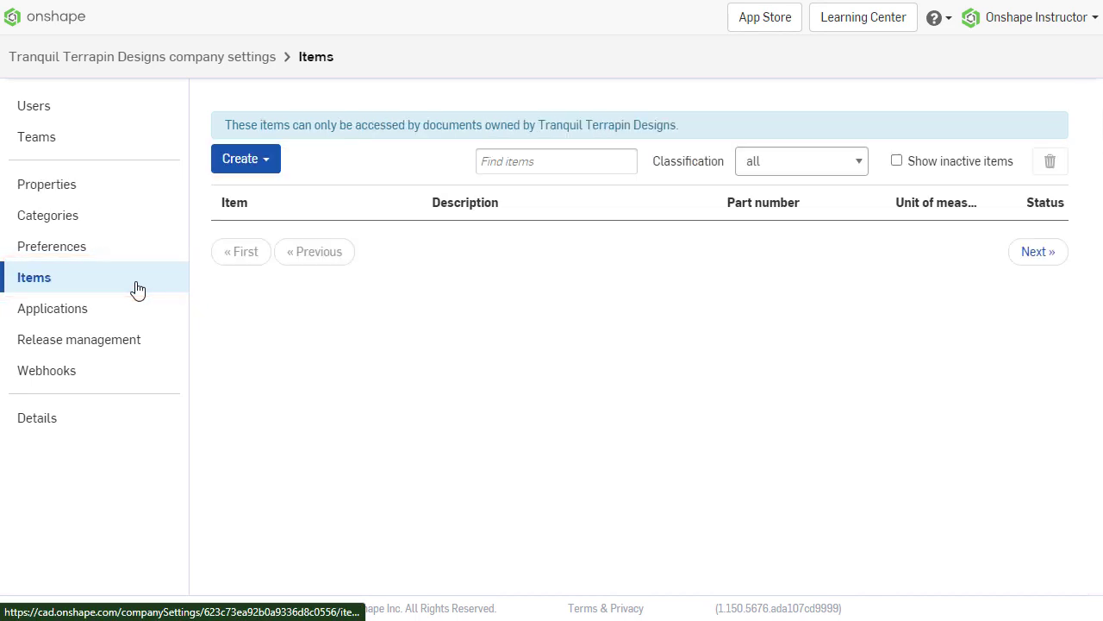
left_click(267, 161)
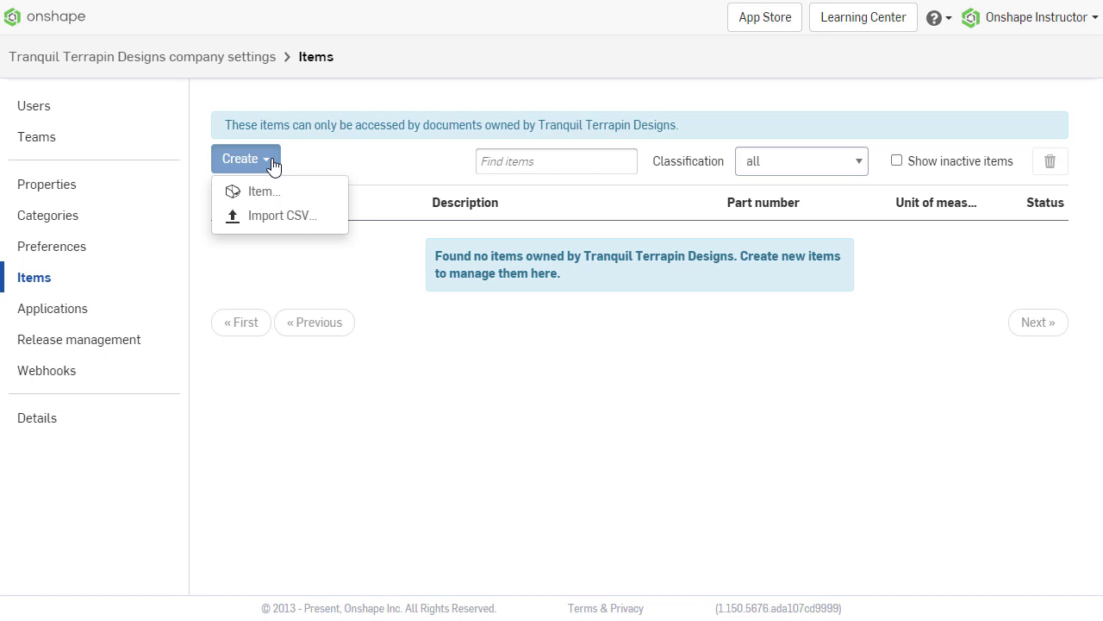
left_click(298, 197)
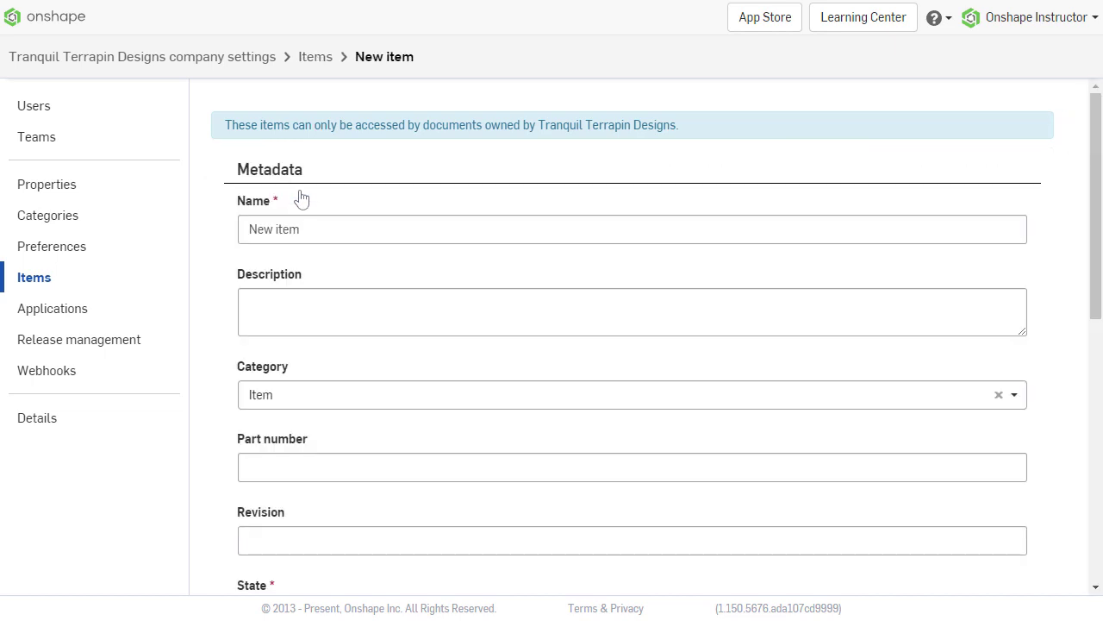
left_click(885, 230)
key("ctrl+a")
type("Permate")
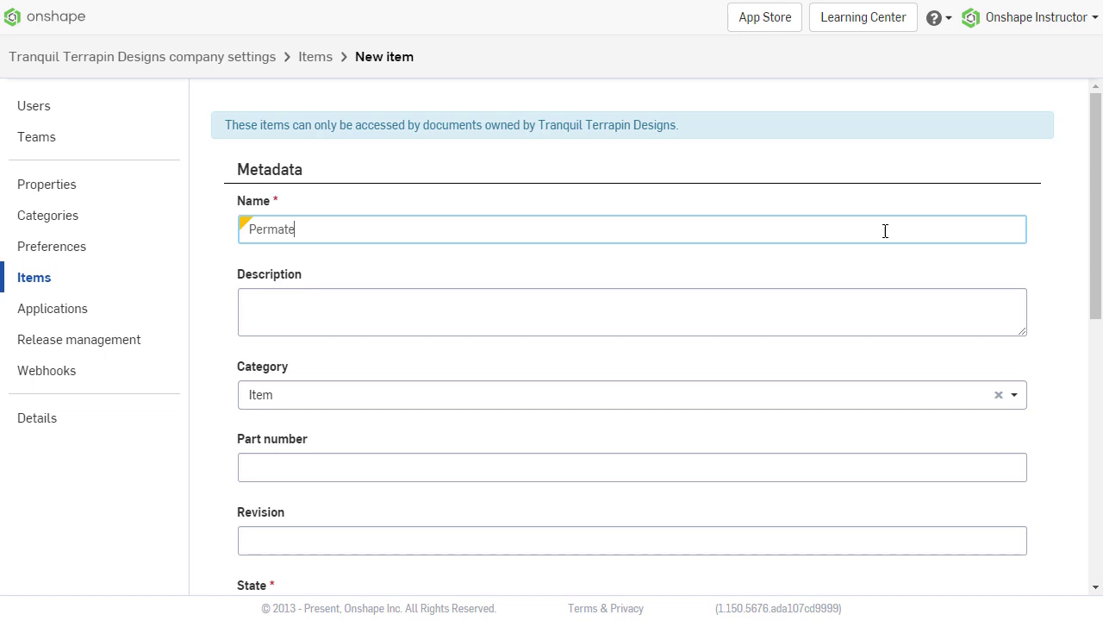
type("x Dielectric Tune")
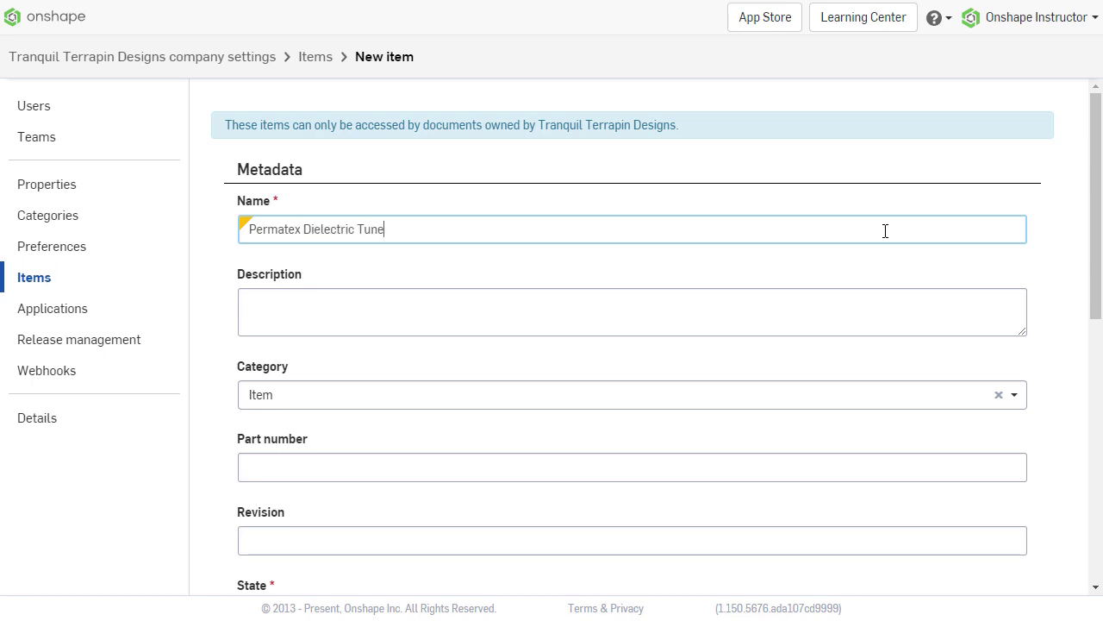
type("-Up Grease")
key("Tab")
key("Tab")
key("Tab")
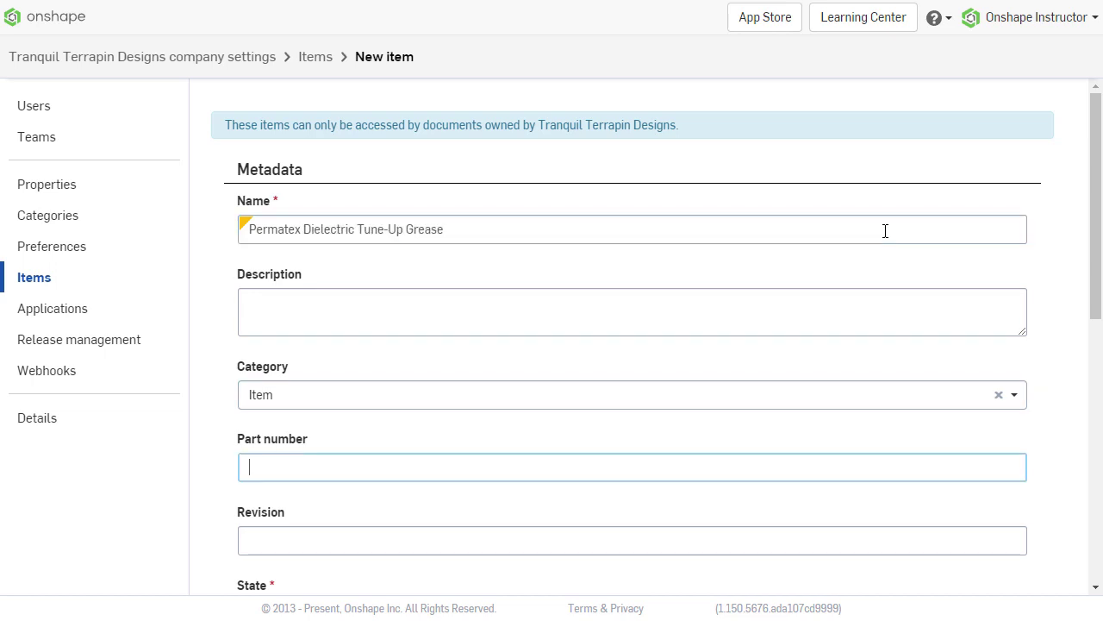
type("22058")
Set the item's state to Released and its classification to Dielectric Grease.
scroll(692, 411, "down", 2)
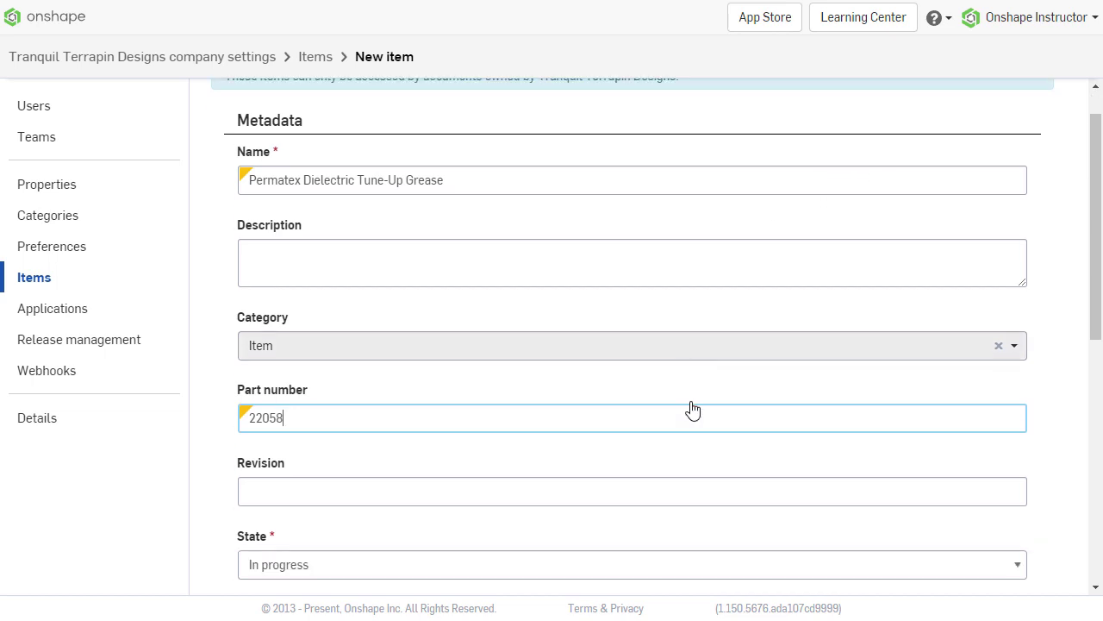
left_click(1012, 444)
left_click(957, 497)
scroll(1064, 482, "down", 4)
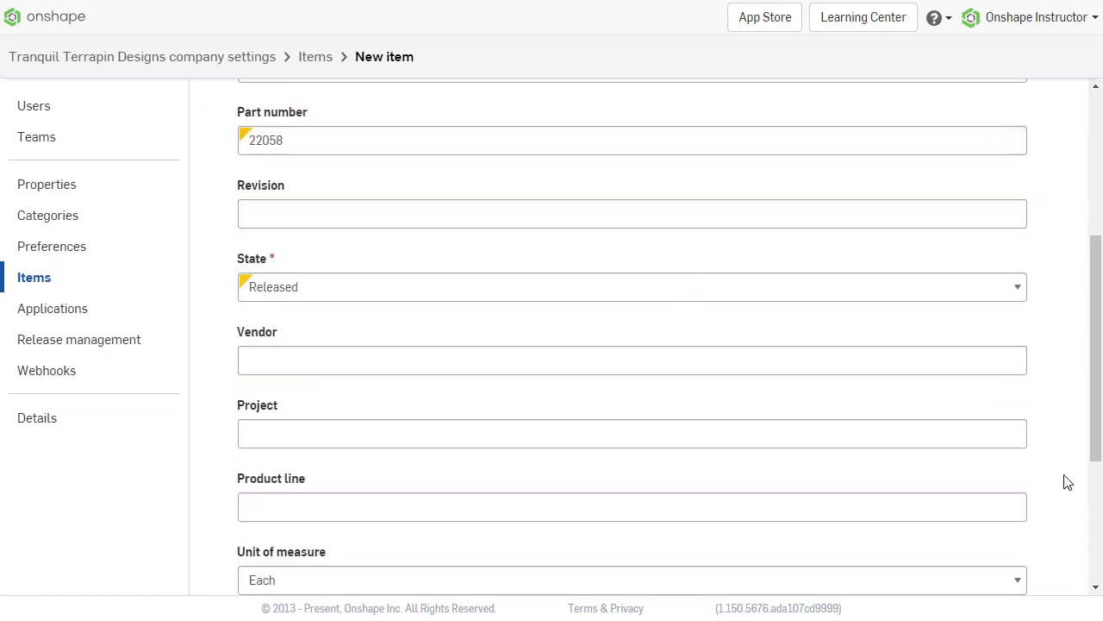
left_click(1016, 546)
scroll(1064, 510, "down", 1)
scroll(1063, 510, "down", 1)
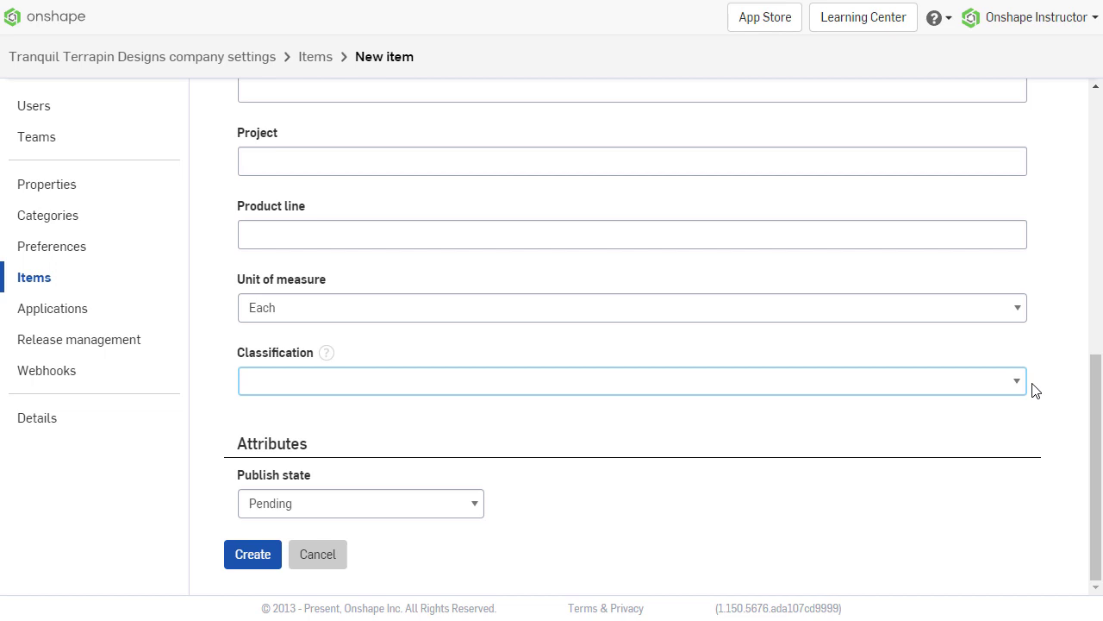
left_click(1017, 381)
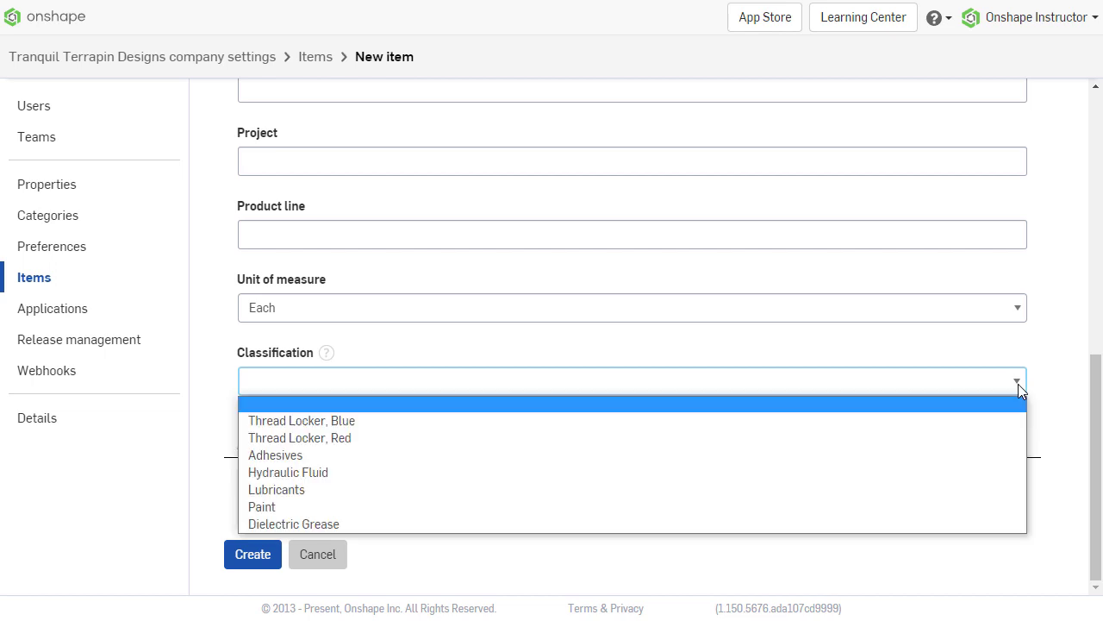
left_click(934, 524)
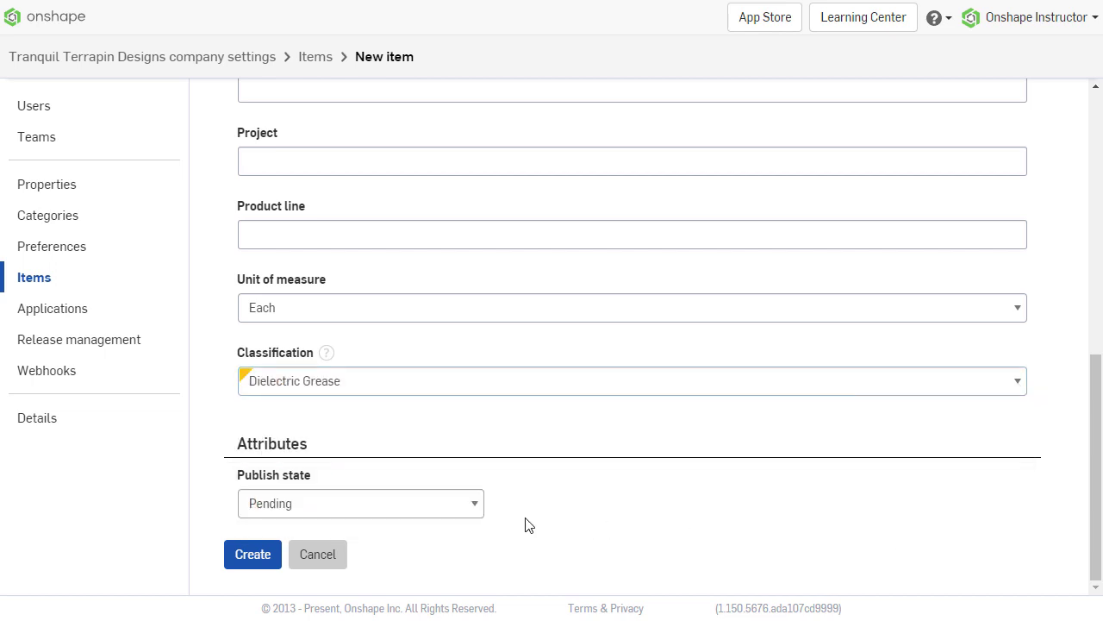
Make the publish state Active and create the item.
left_click(476, 509)
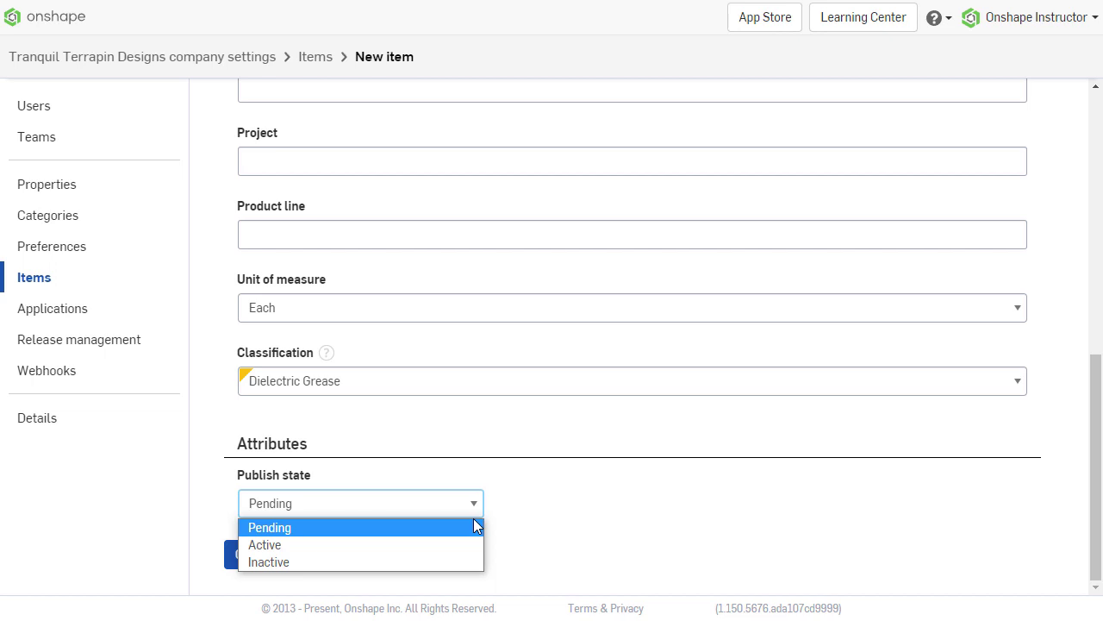
left_click(470, 543)
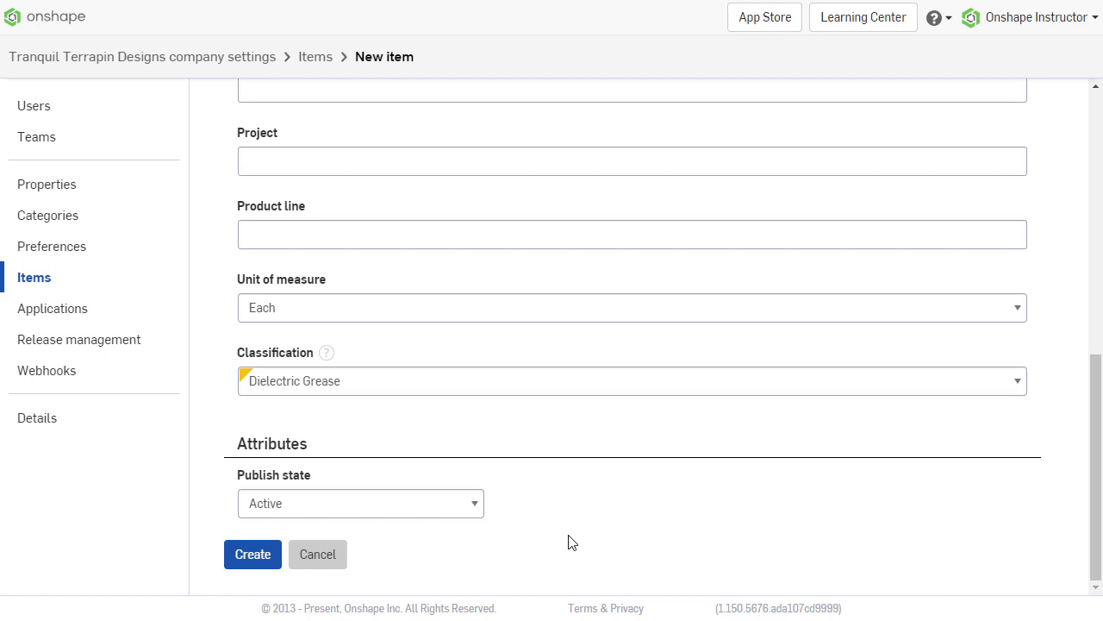
left_click(257, 560)
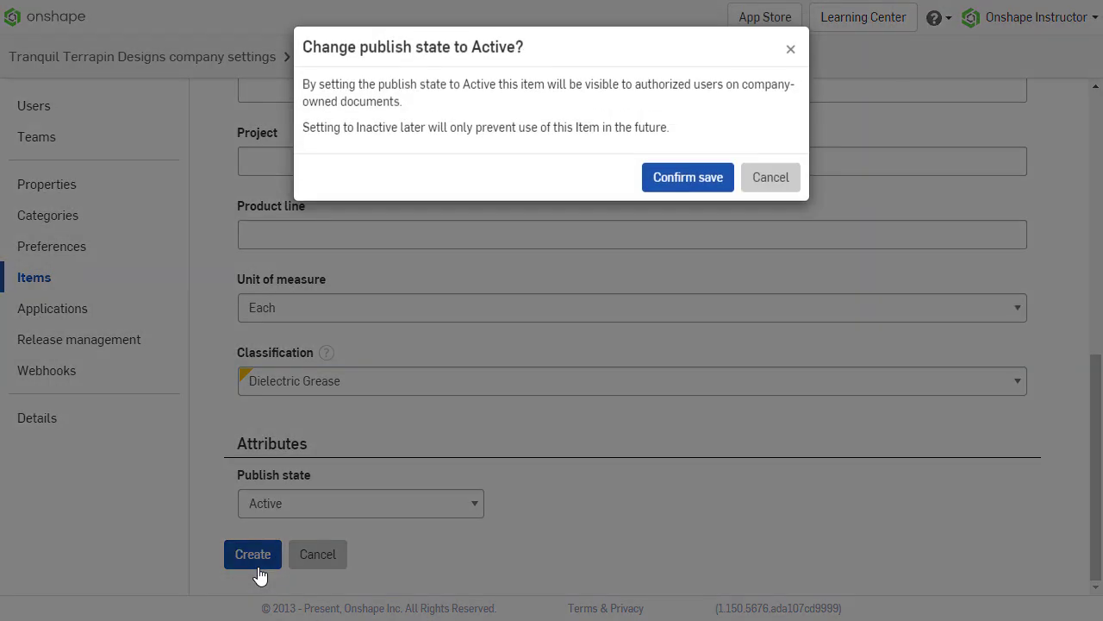
left_click(688, 177)
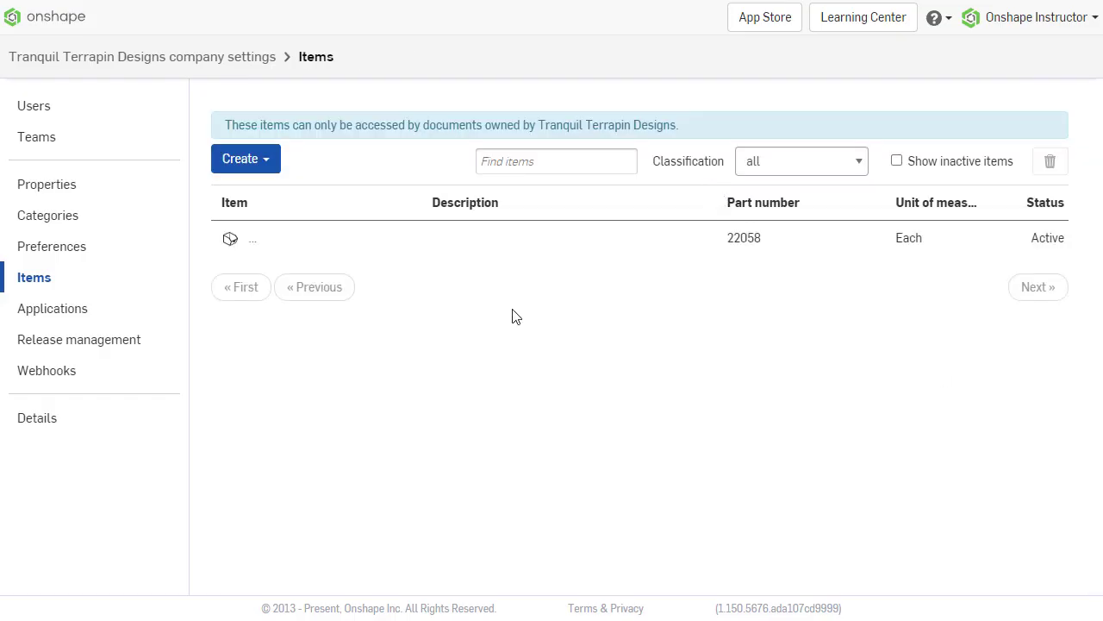
Upload the Thread Locker CSV and review the four uploaded items and duplicate-name warning.
left_click(267, 164)
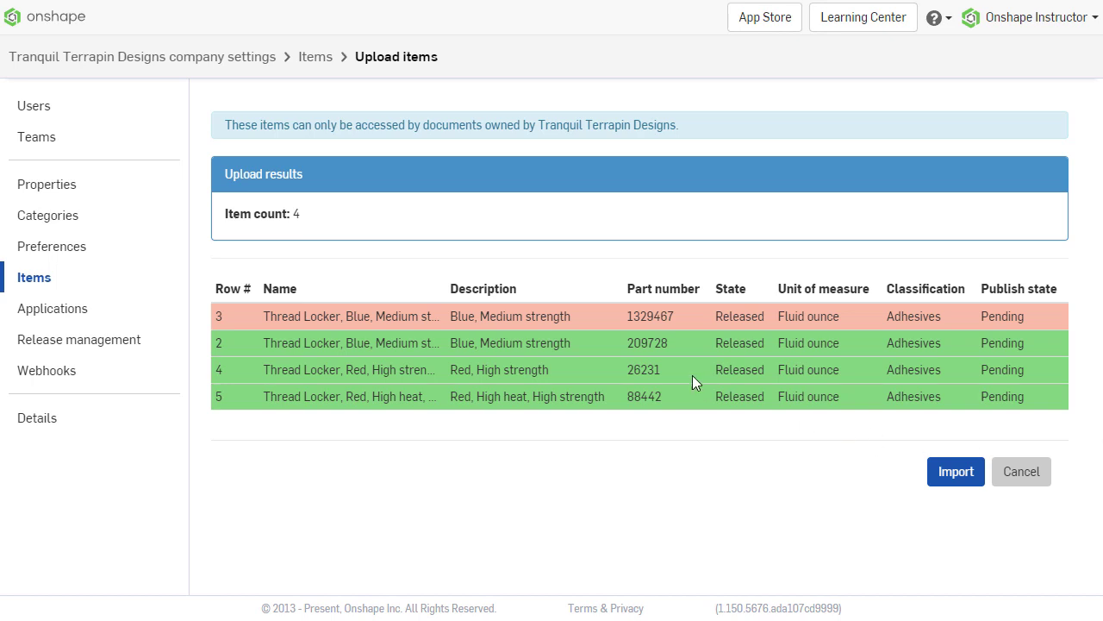
mouse_move(583, 312)
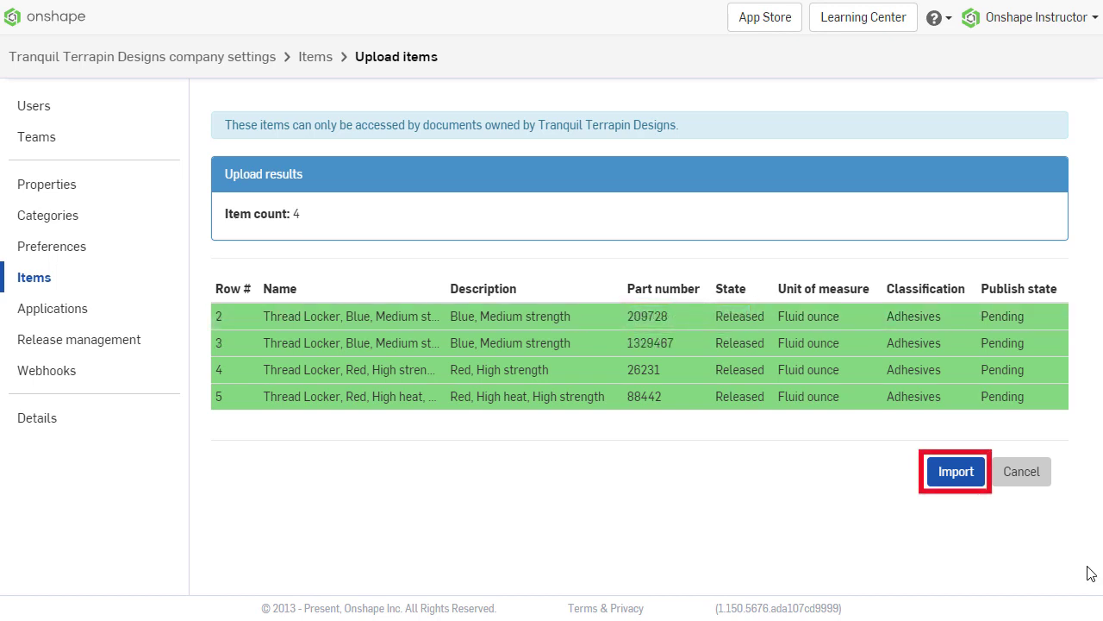
Finish the import, then insert Adhesives item Thread Locker, Blue, Medium strength 242 as BOM item 14.
left_click(968, 477)
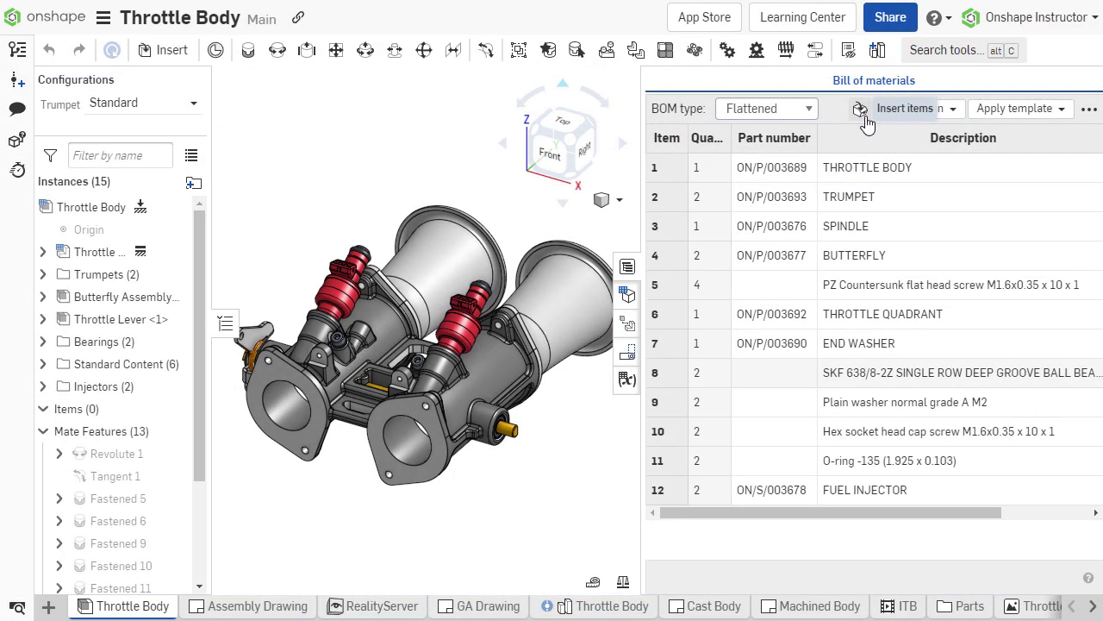
left_click(860, 110)
left_click(454, 143)
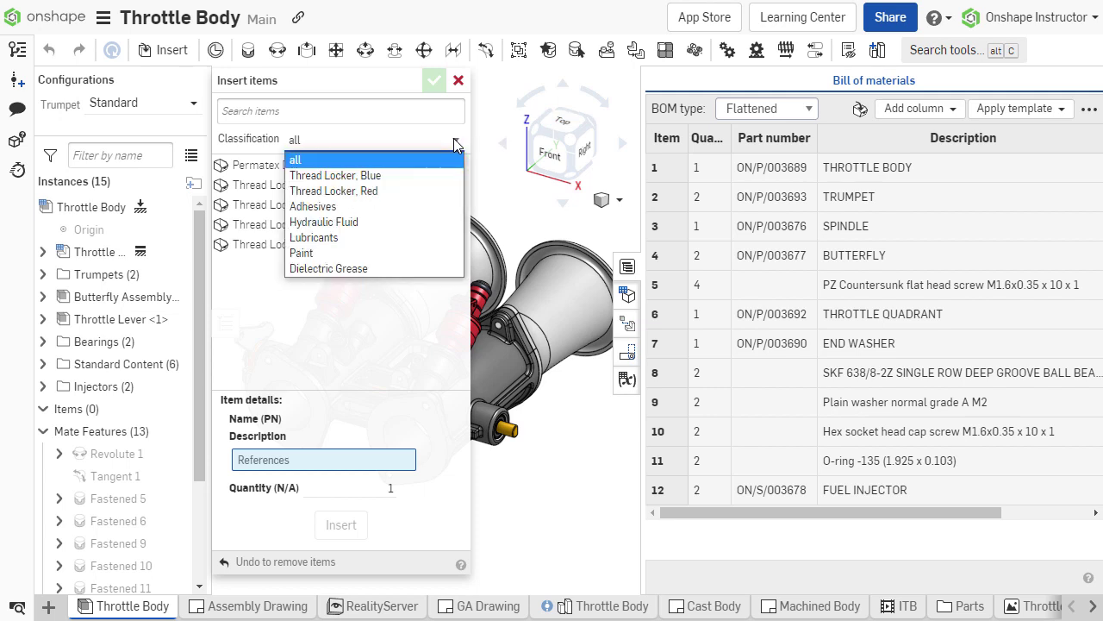
left_click(438, 206)
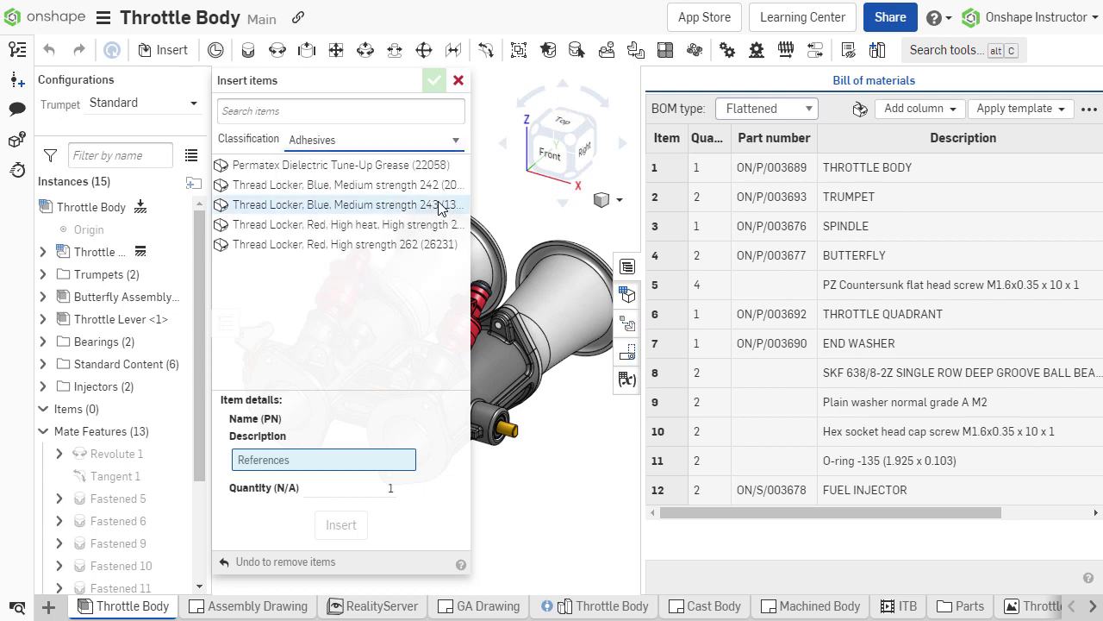
left_click(412, 112)
type("242")
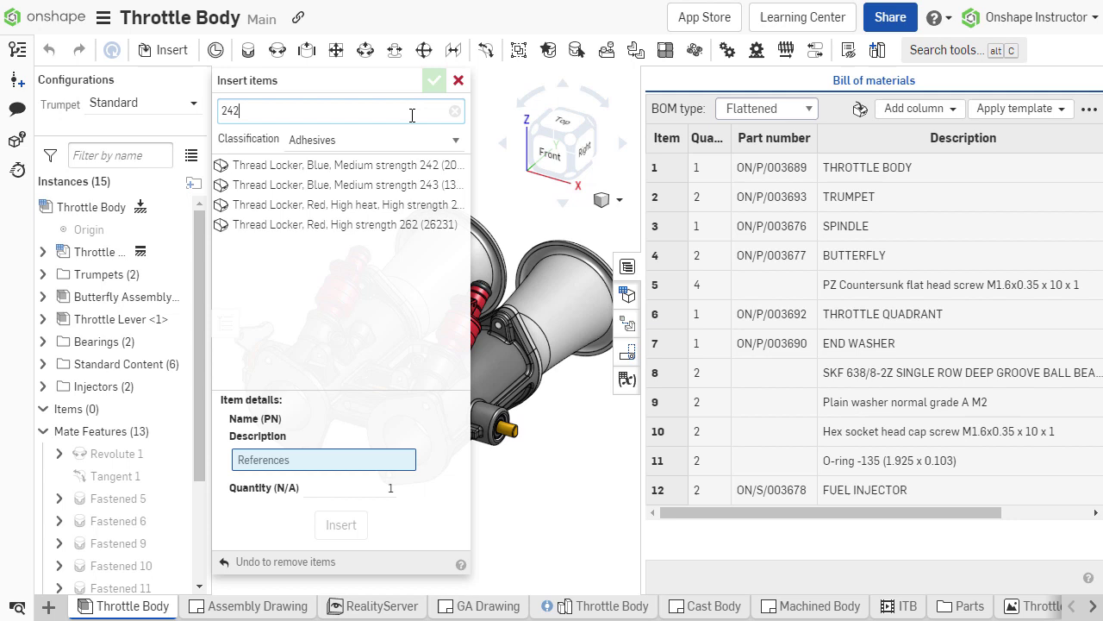
left_click(413, 165)
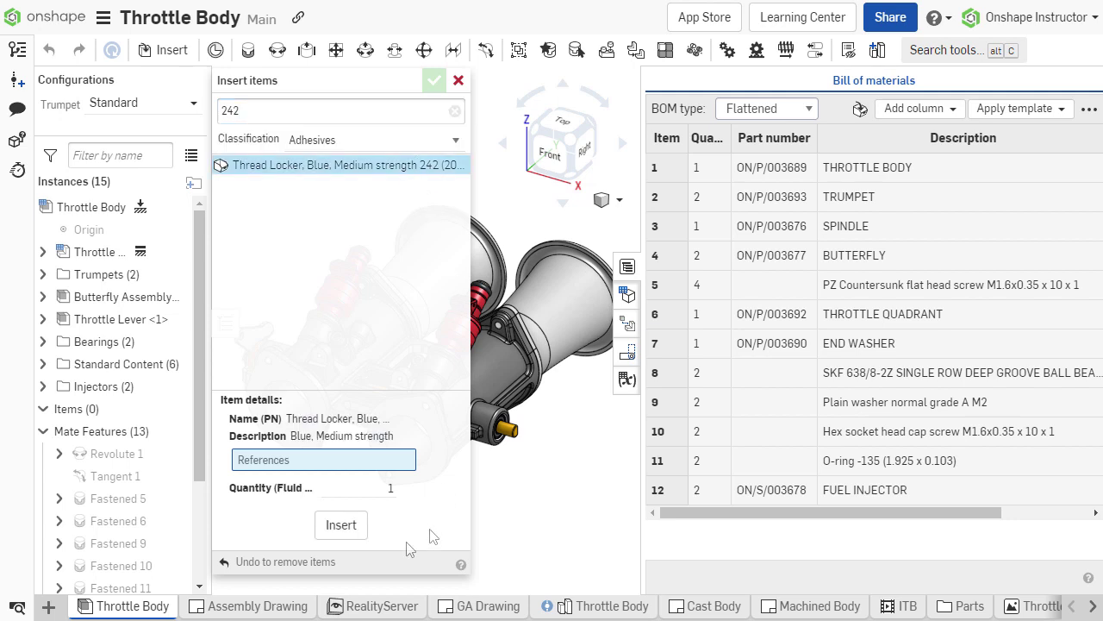
left_click(358, 535)
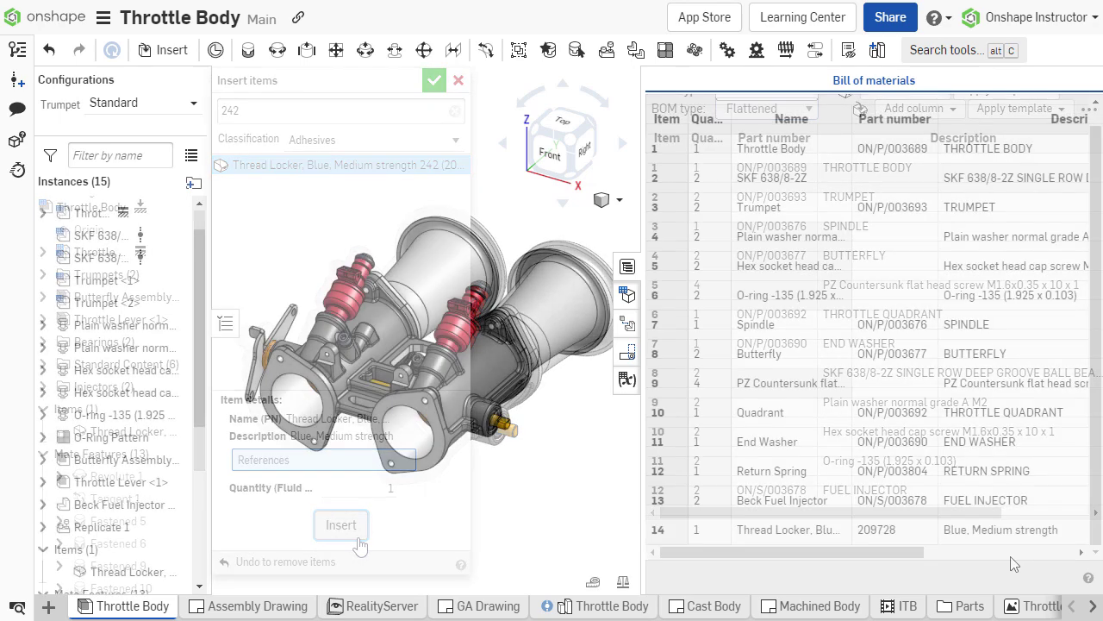
left_click(662, 536)
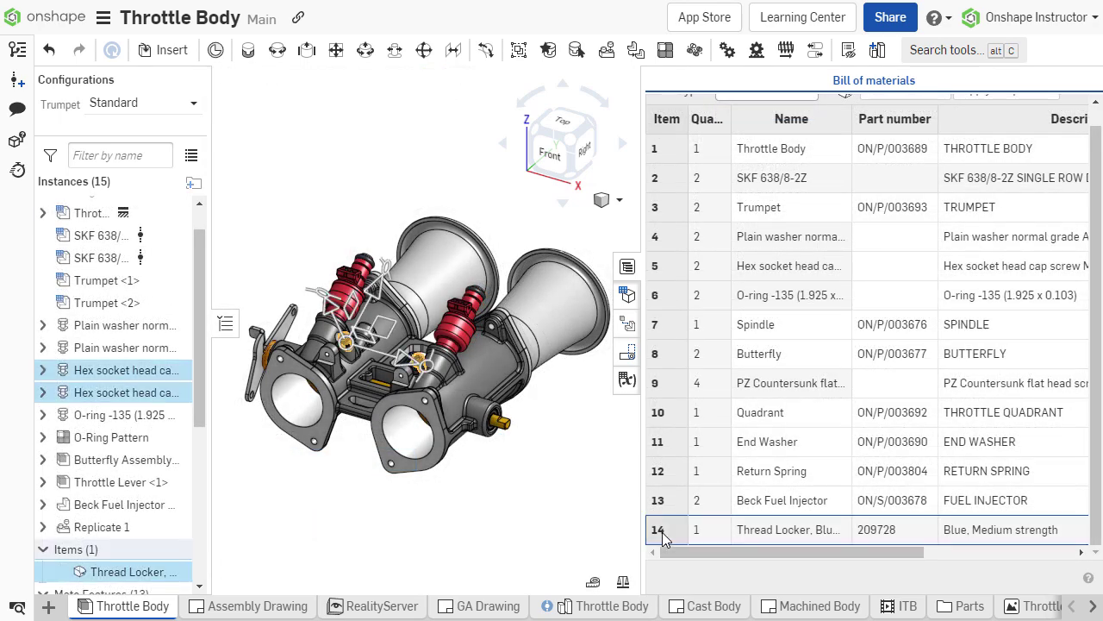